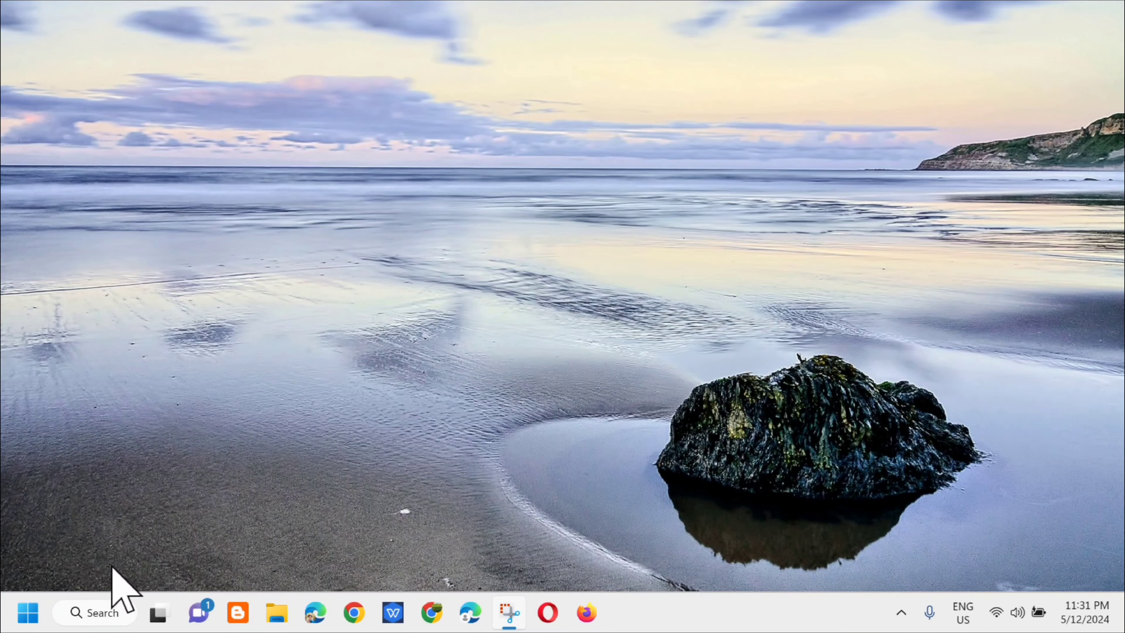
- Open Control Panel through a Windows search for "control panel" and view its items as large icons
{"action": "left_click", "coordinate": [105, 613]}
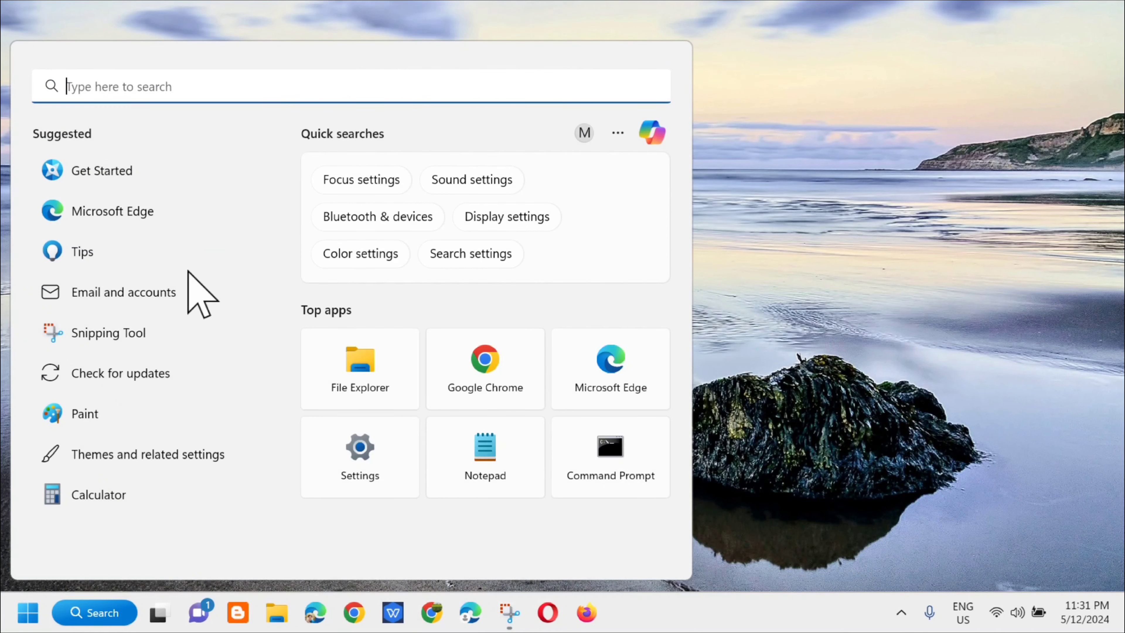
{"action": "type", "text": "co"}
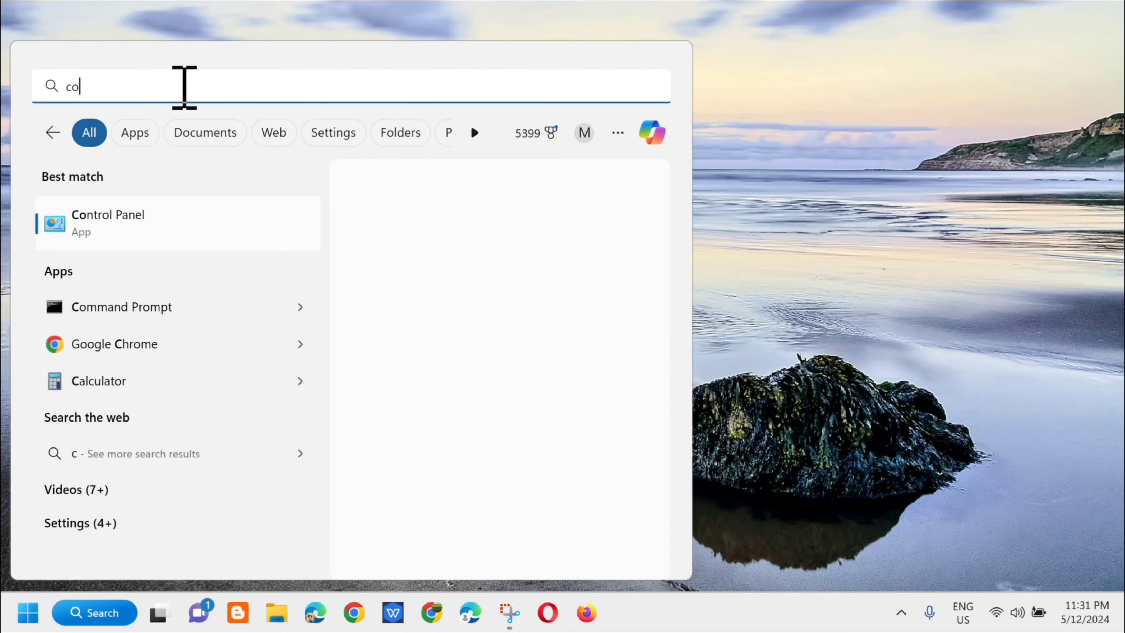
{"action": "type", "text": "ntrol panel"}
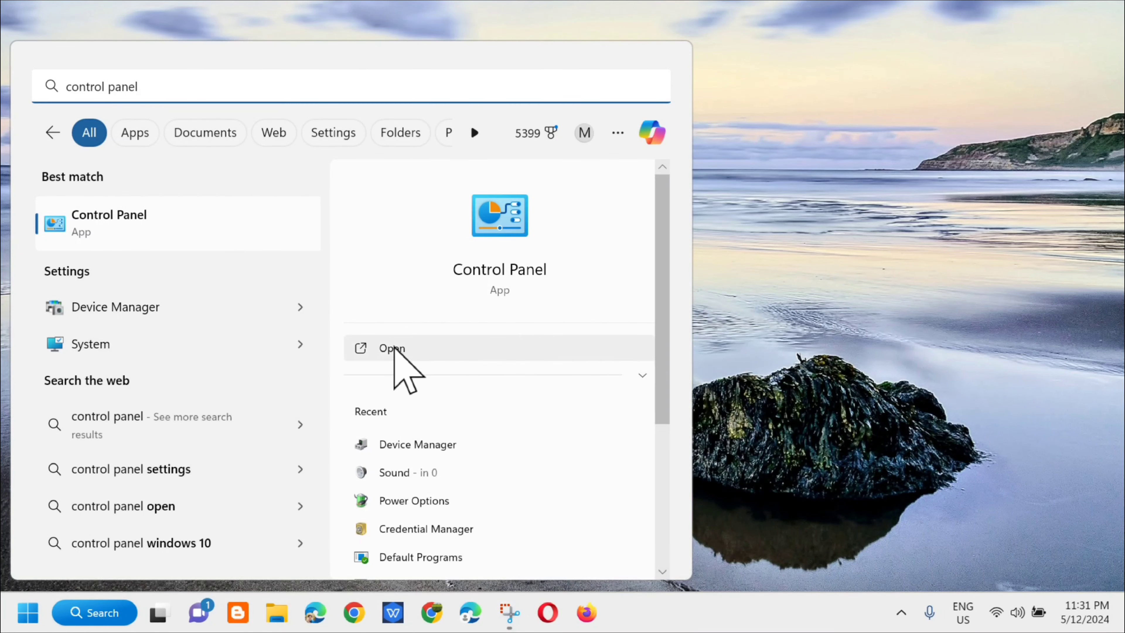
{"action": "left_click", "coordinate": [394, 350]}
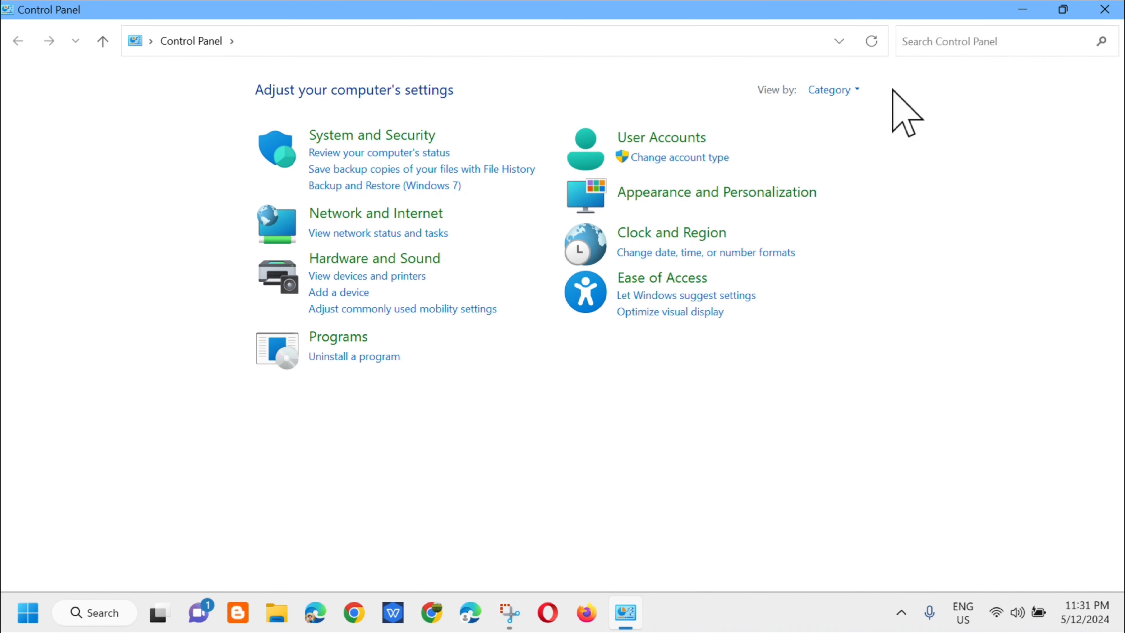
{"action": "left_click", "coordinate": [859, 89]}
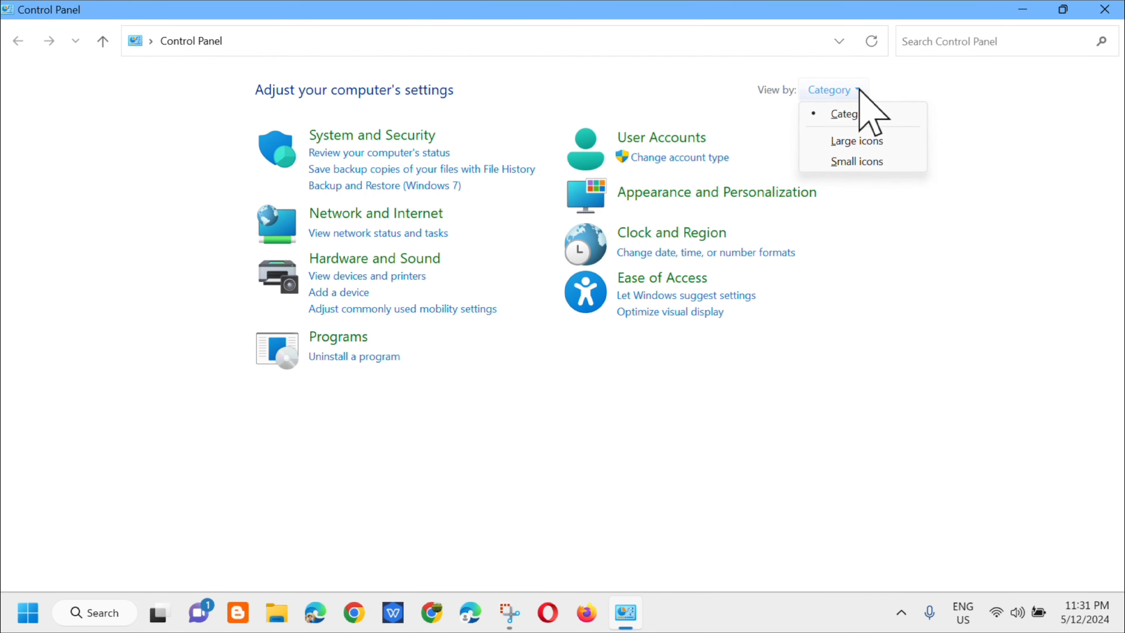
{"action": "left_click", "coordinate": [845, 143]}
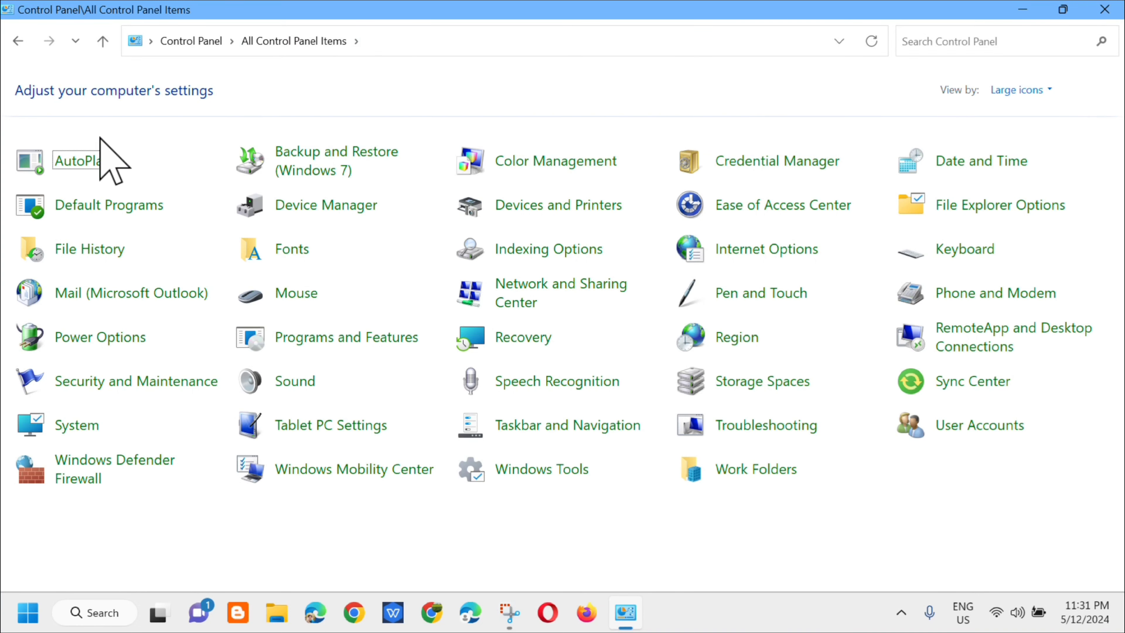
- Open the lid-closing settings in Power Options and unlock the settings that are currently unavailable
{"action": "left_click", "coordinate": [91, 349]}
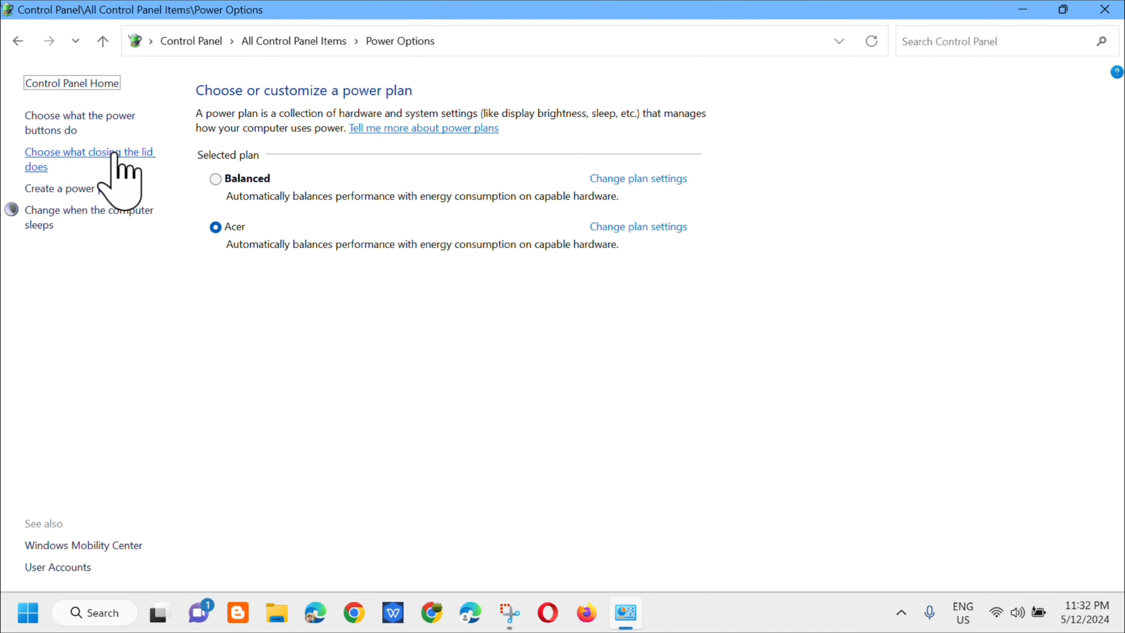
{"action": "left_click", "coordinate": [82, 154]}
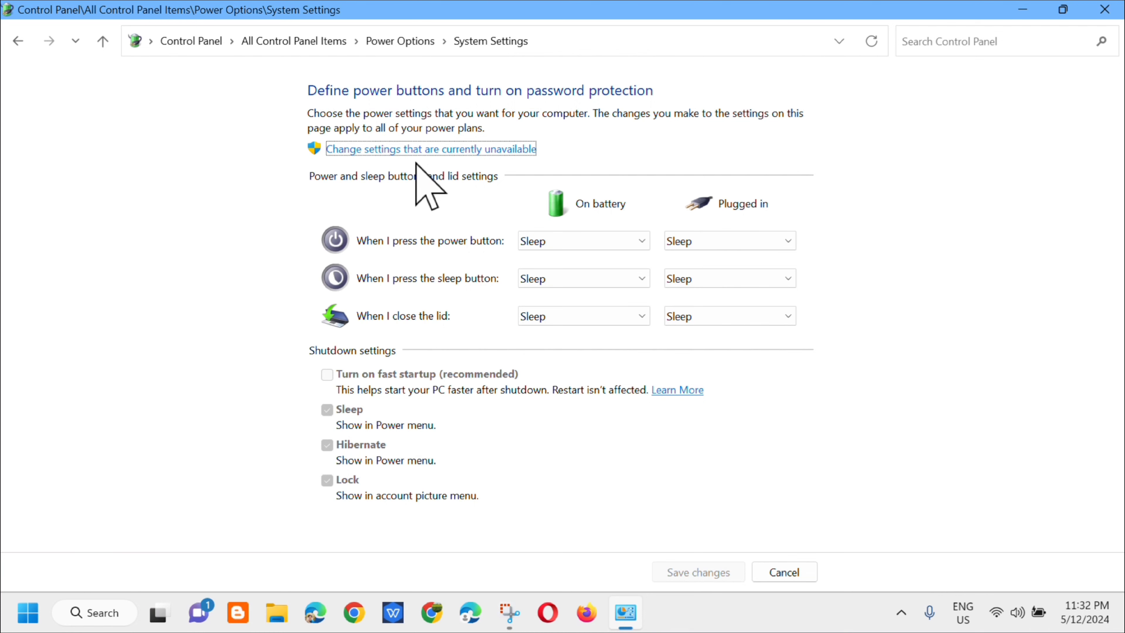
{"action": "left_click", "coordinate": [432, 149]}
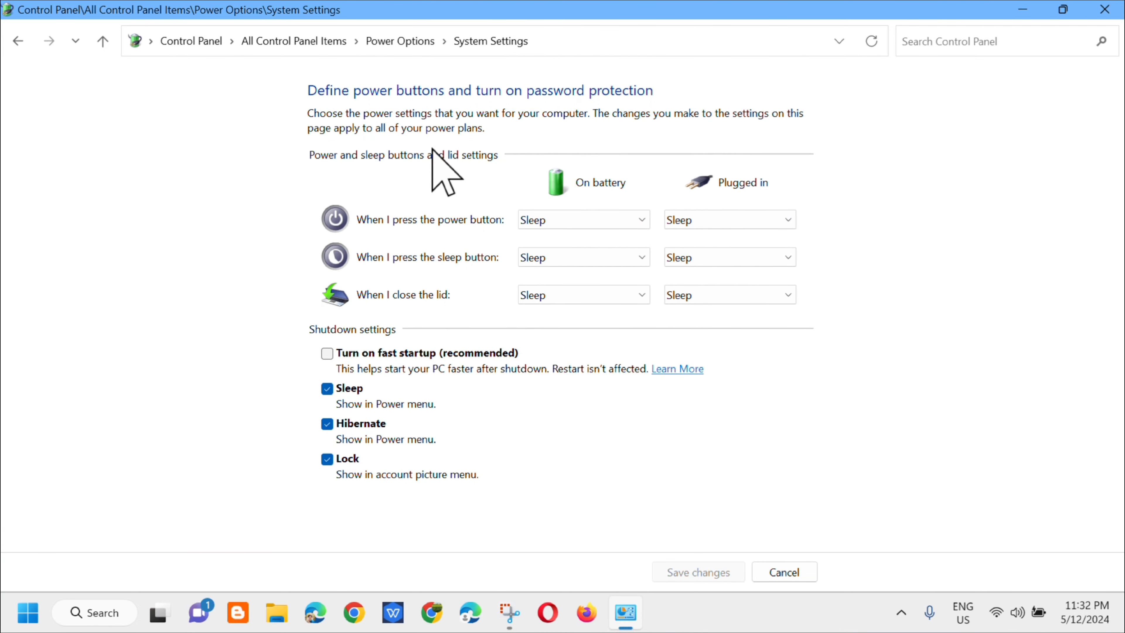
- Turn on fast startup in the shutdown settings, save the changes and close Control Panel
{"action": "left_click", "coordinate": [327, 354]}
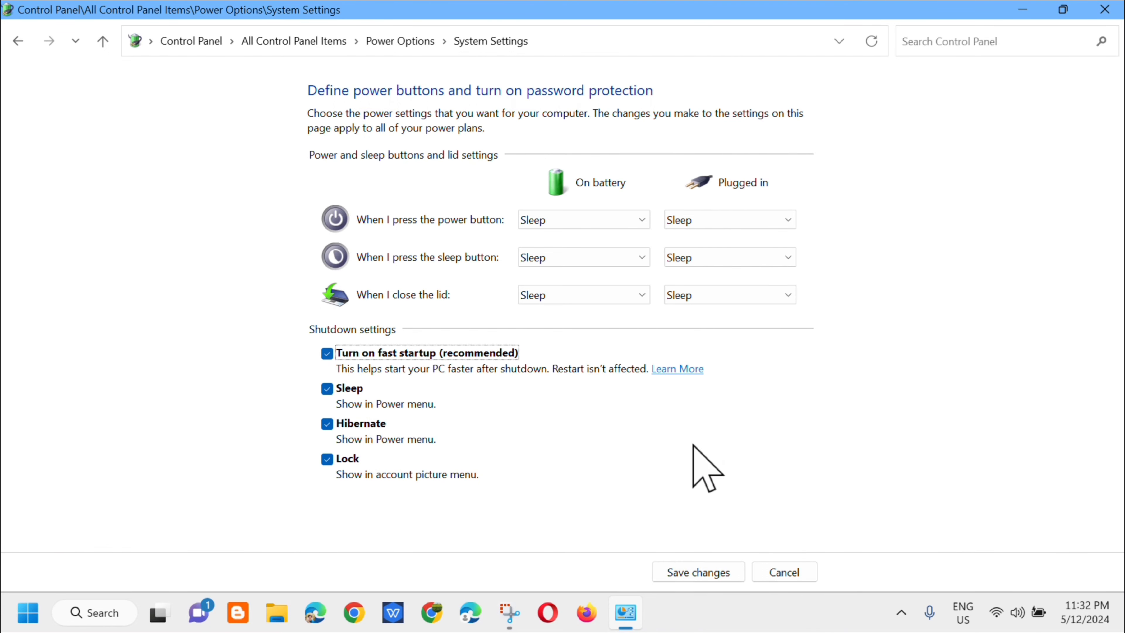
{"action": "left_click", "coordinate": [692, 575]}
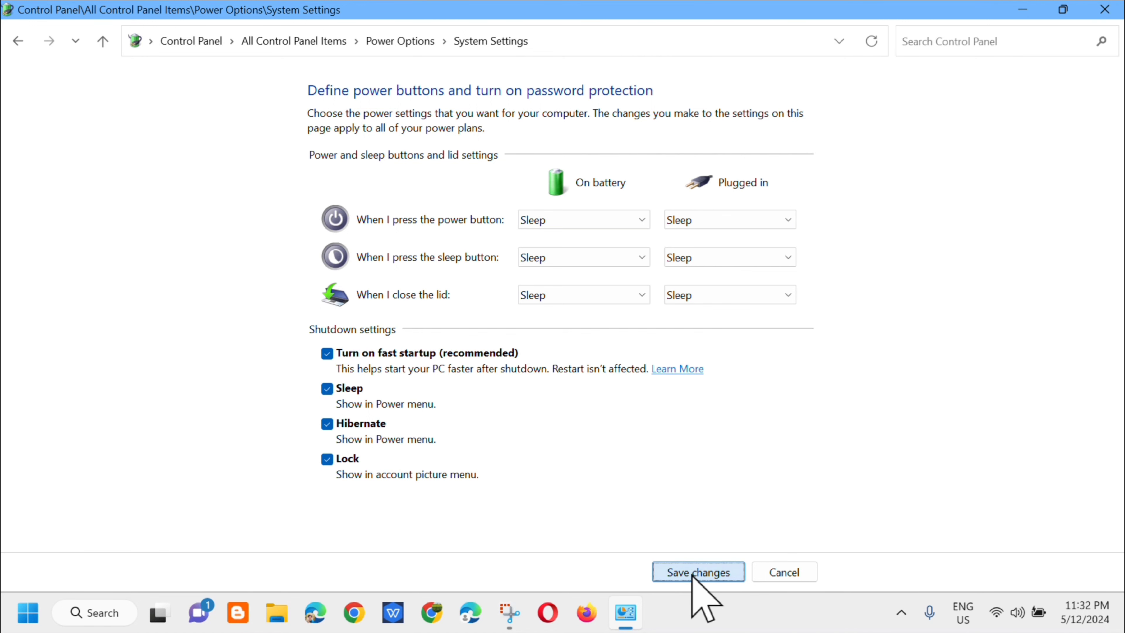
{"action": "left_click", "coordinate": [692, 575]}
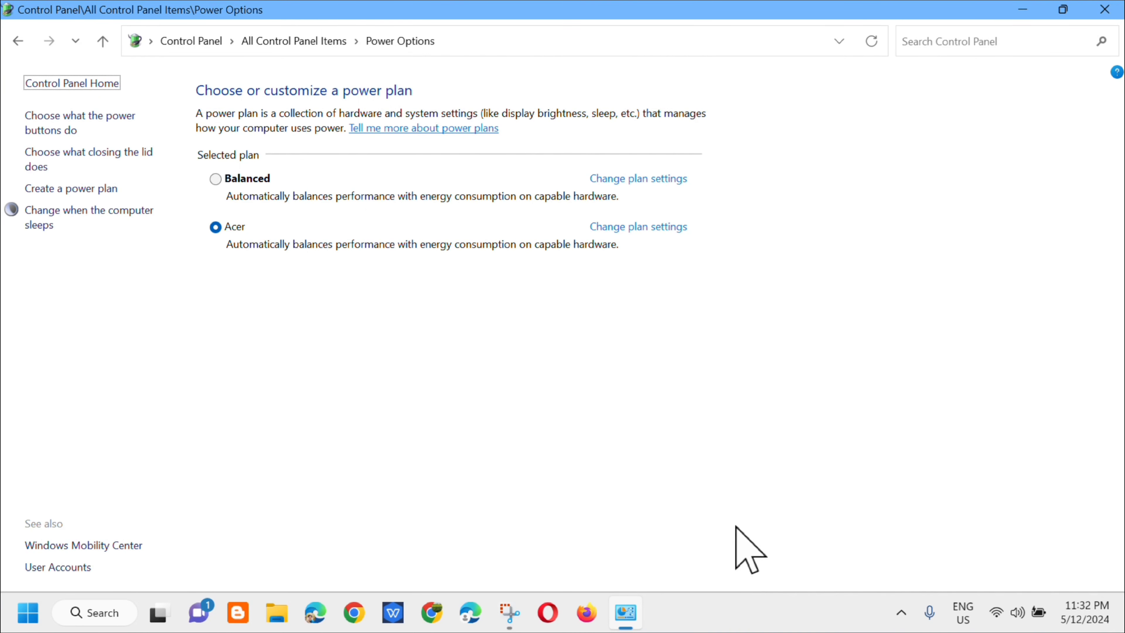
{"action": "left_click", "coordinate": [1104, 10]}
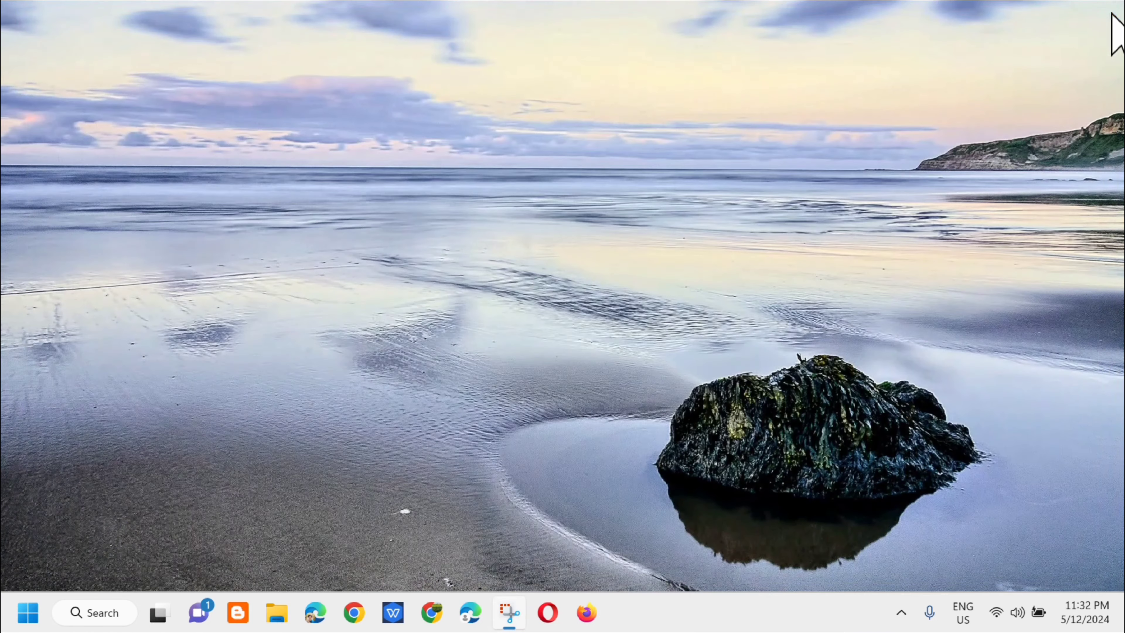
- Search Windows for "cmd" and run Command Prompt as administrator, allowing it to make changes to the device
{"action": "left_click", "coordinate": [104, 612]}
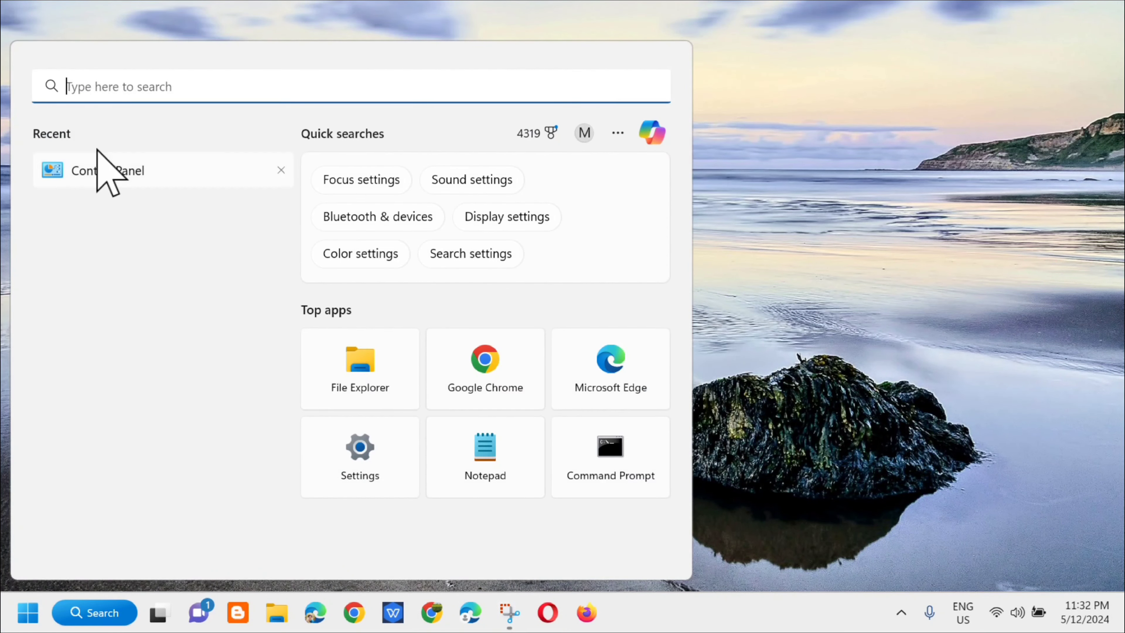
{"action": "type", "text": "cmd"}
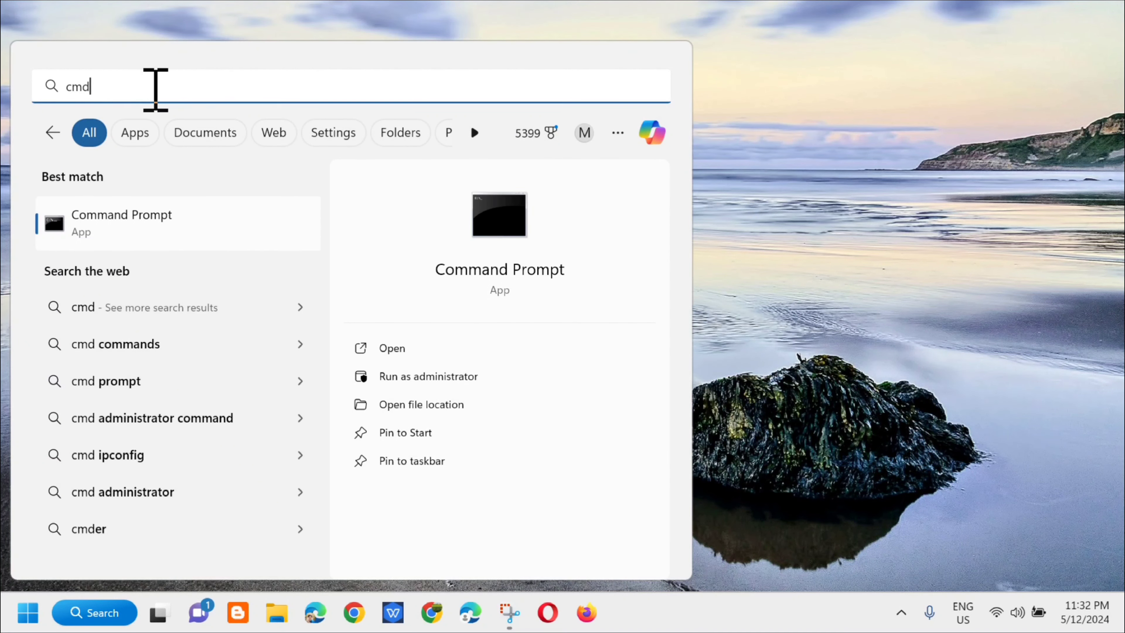
{"action": "left_click", "coordinate": [216, 228]}
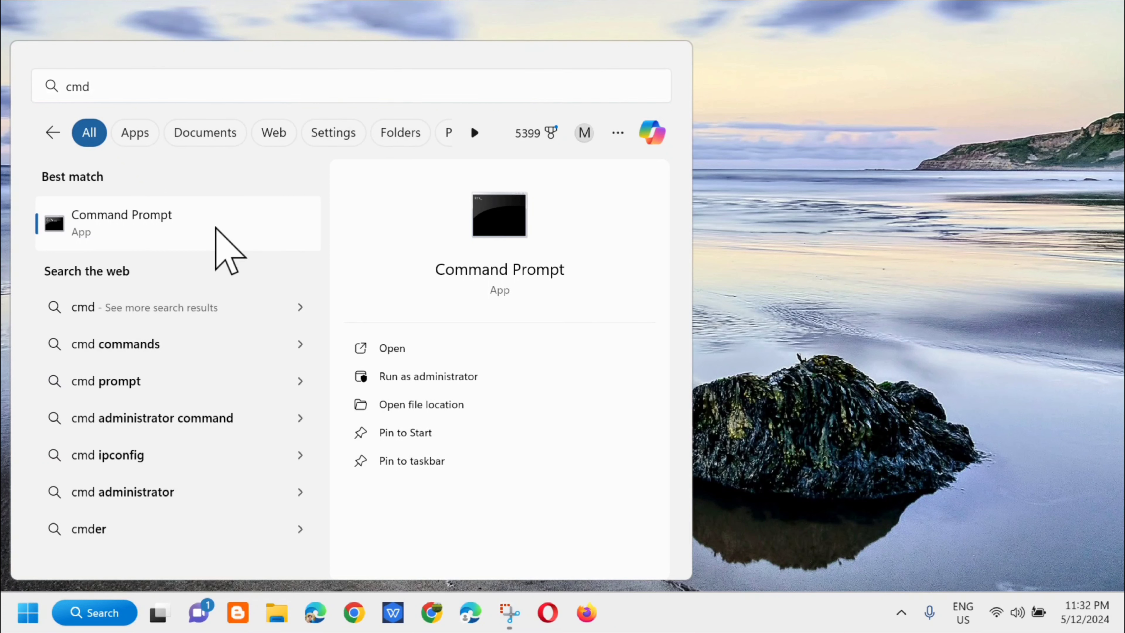
{"action": "right_click", "coordinate": [216, 228]}
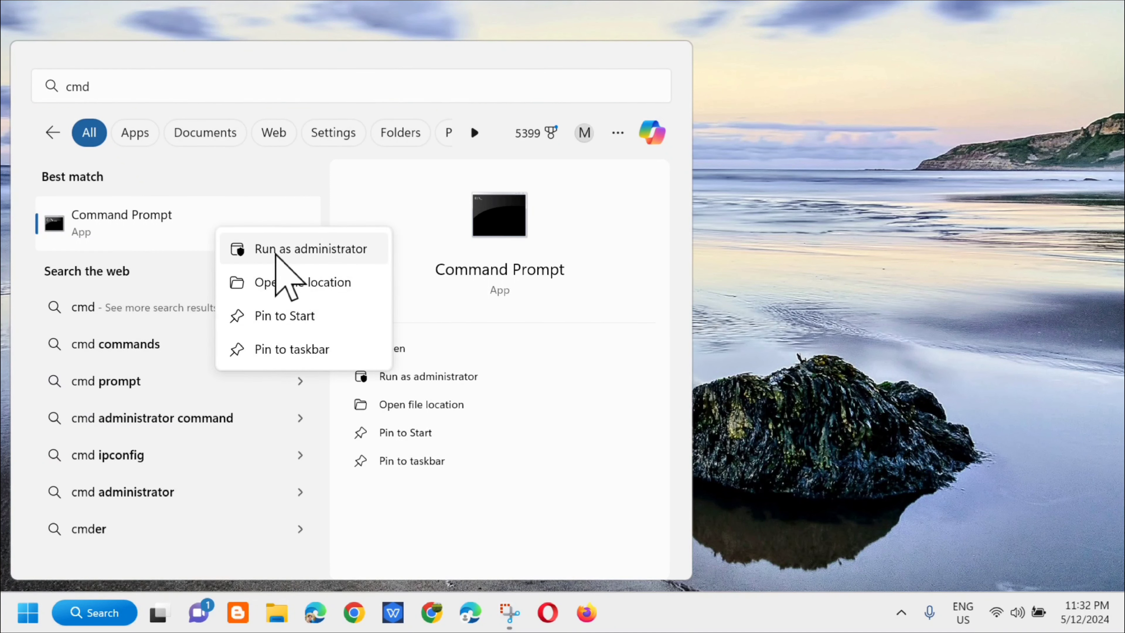
{"action": "left_click", "coordinate": [277, 252]}
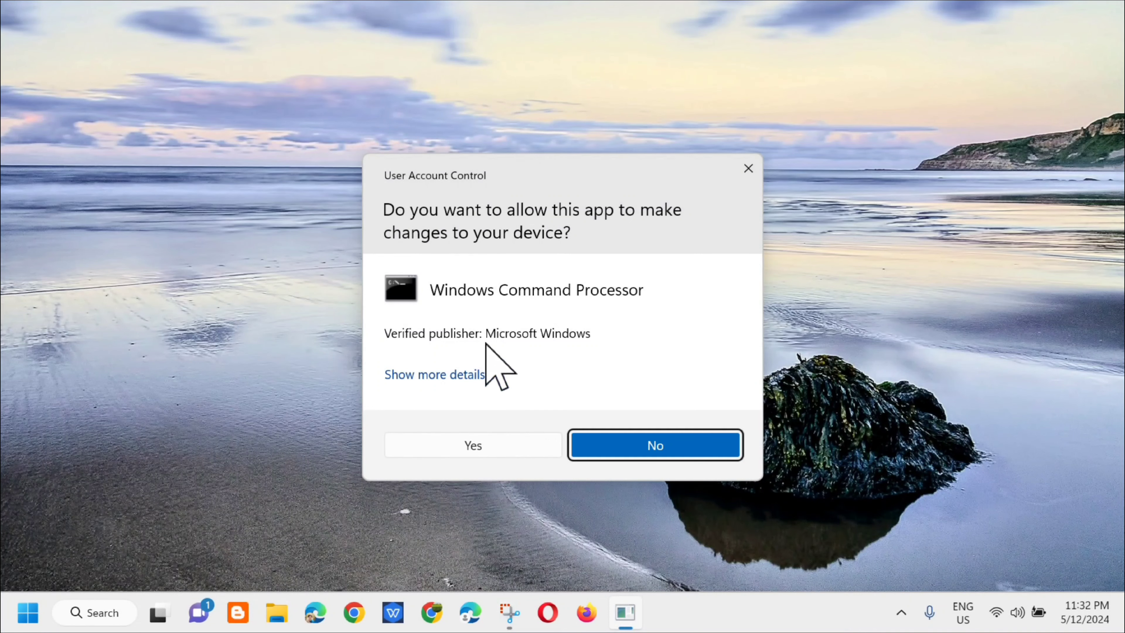
{"action": "left_click", "coordinate": [486, 446]}
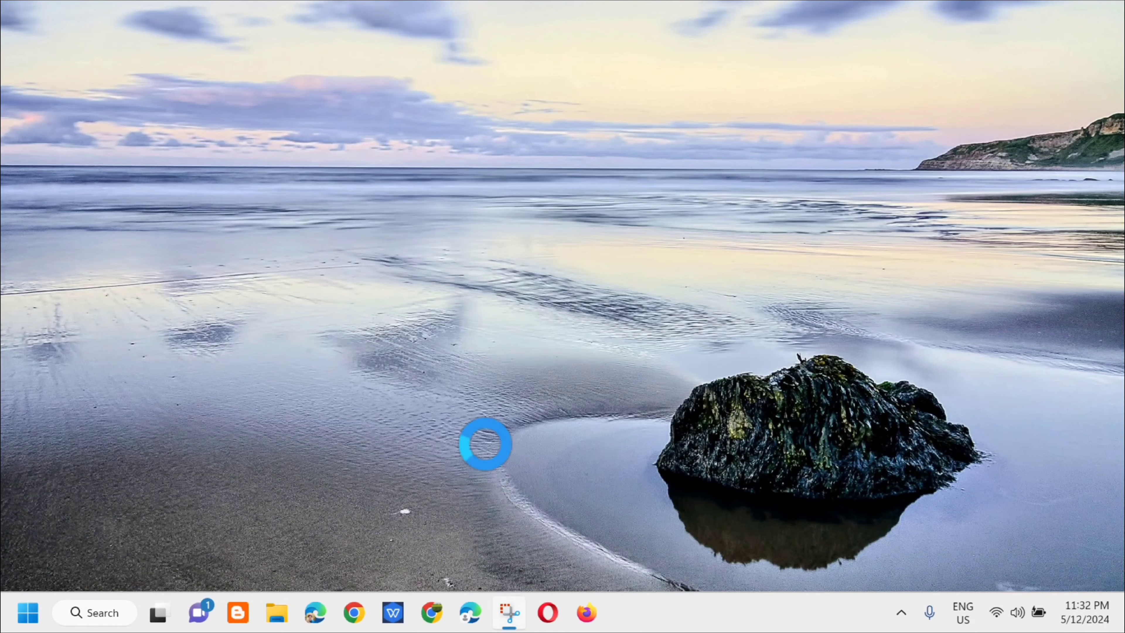
- Run the command "powercfg /hibernate on" and close Command Prompt
{"action": "key", "text": "Caps_Lock"}
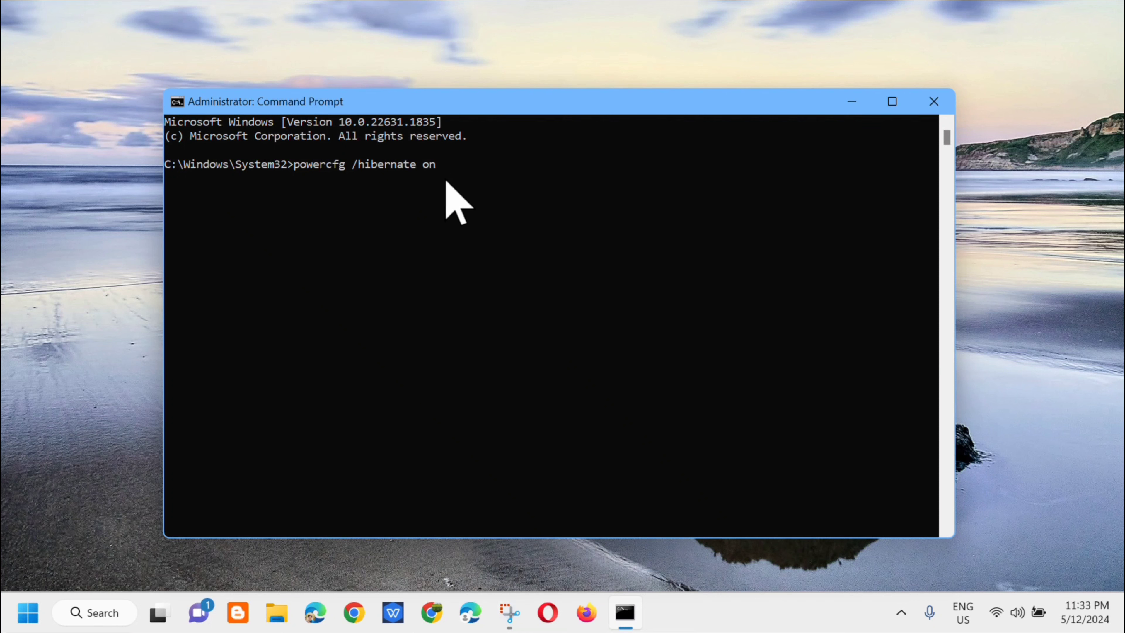
{"action": "key", "text": "Return"}
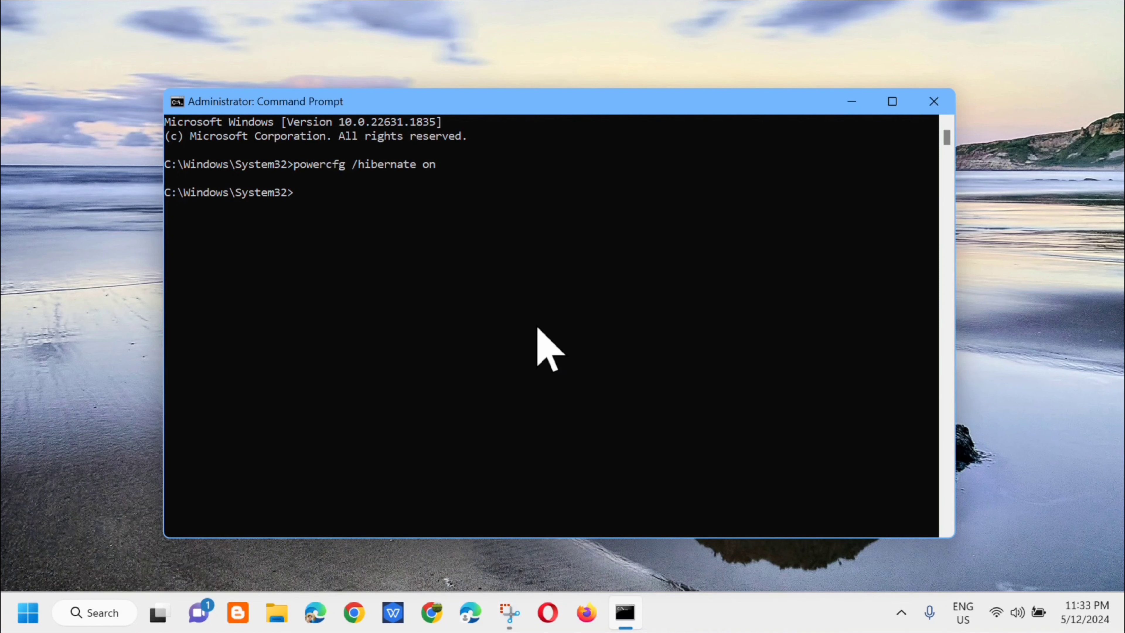
{"action": "left_click", "coordinate": [933, 102]}
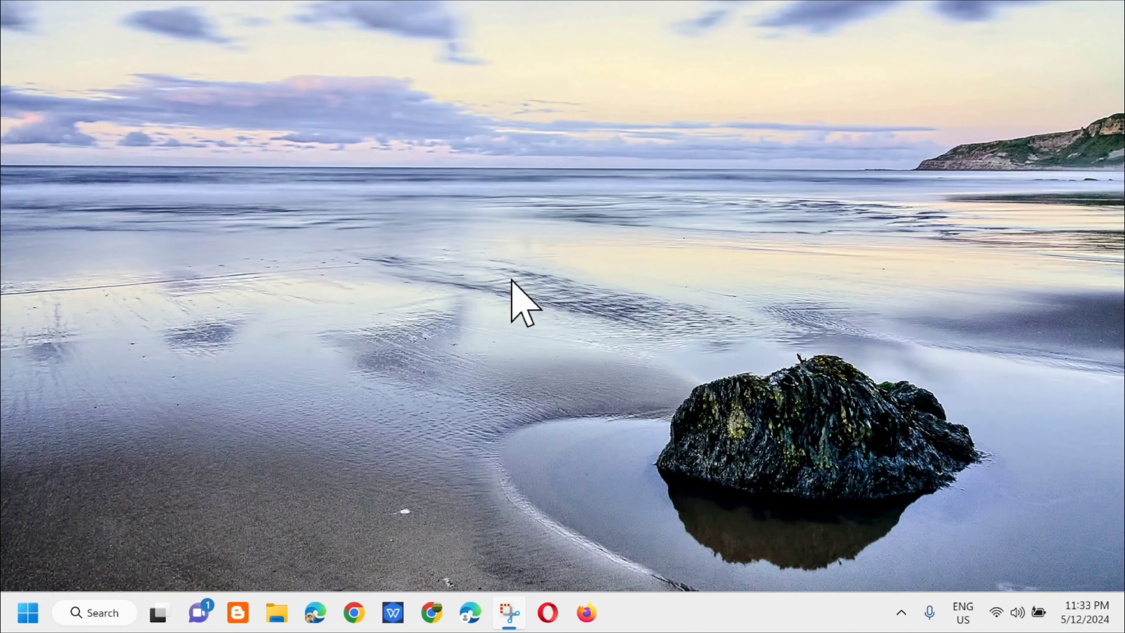
- Open the Settings app through a Windows search for "settings" and go to the list of installed apps
{"action": "left_click", "coordinate": [109, 617]}
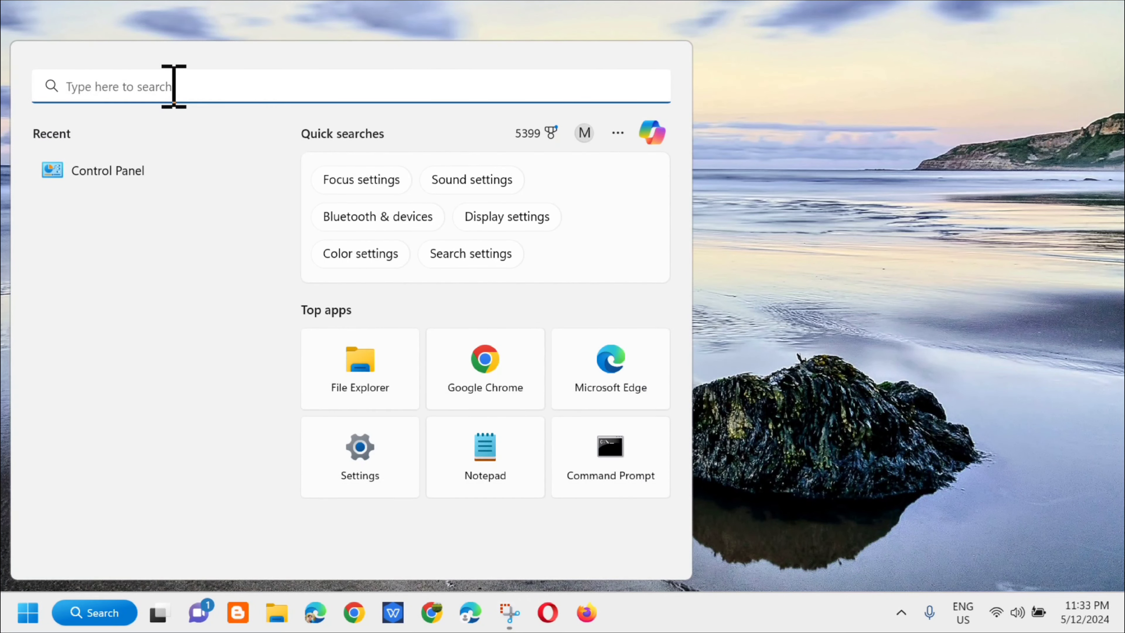
{"action": "type", "text": "settings"}
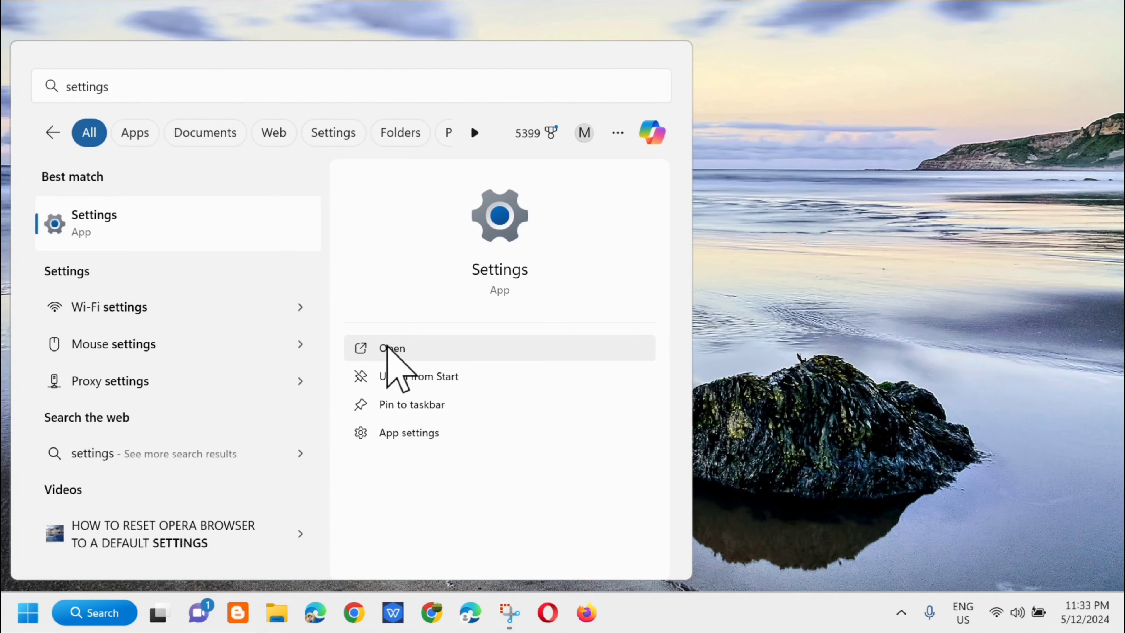
{"action": "left_click", "coordinate": [389, 348]}
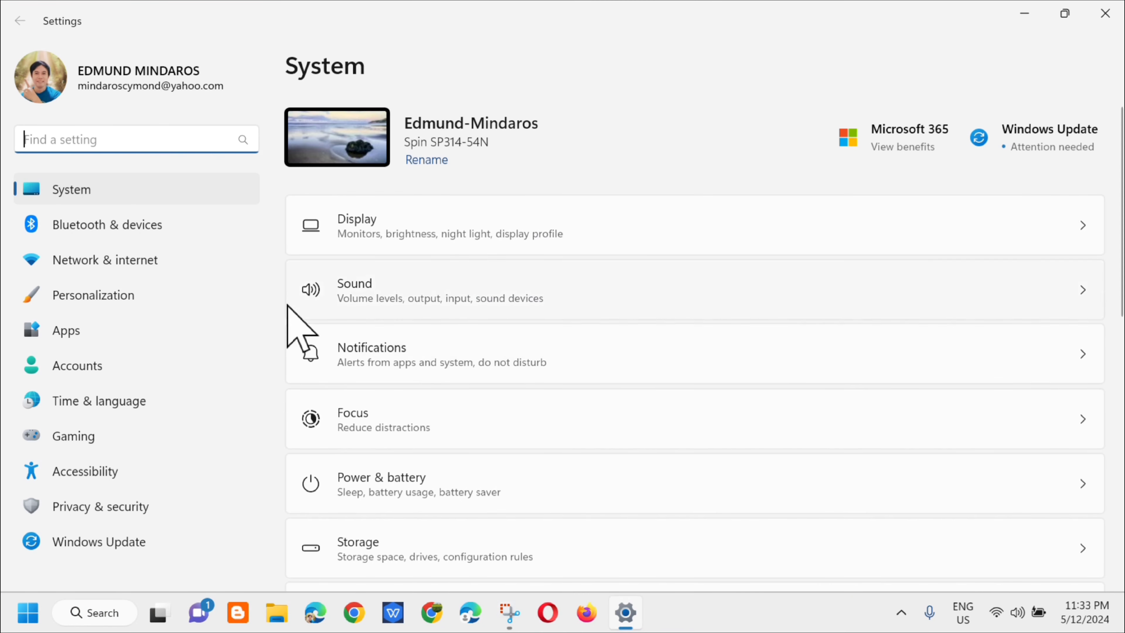
{"action": "left_click", "coordinate": [69, 335]}
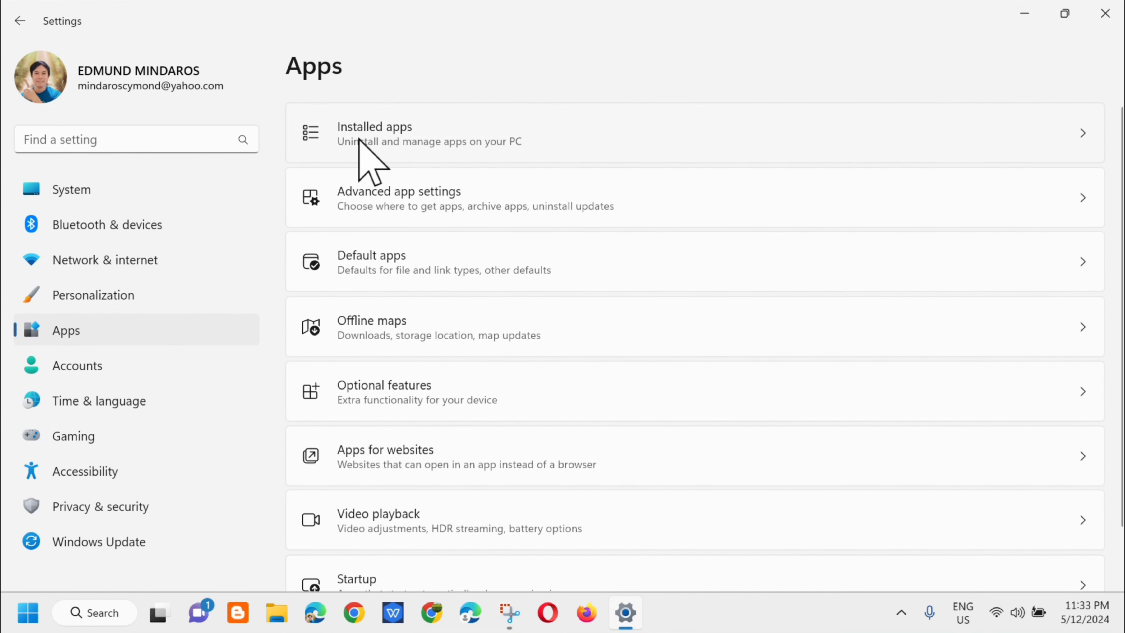
{"action": "left_click", "coordinate": [423, 137]}
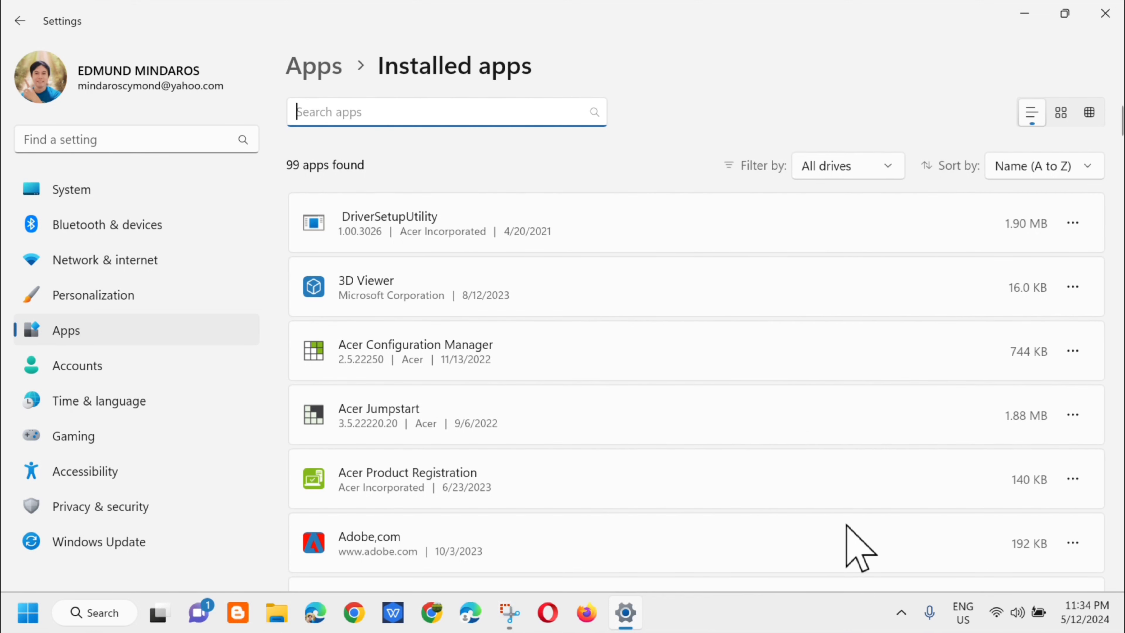
- Show the uninstall option for the Adobe.com app dated 7/12/2023, then close Settings without removing it
{"action": "scroll", "coordinate": [986, 523], "scroll_direction": "down", "scroll_amount": 3}
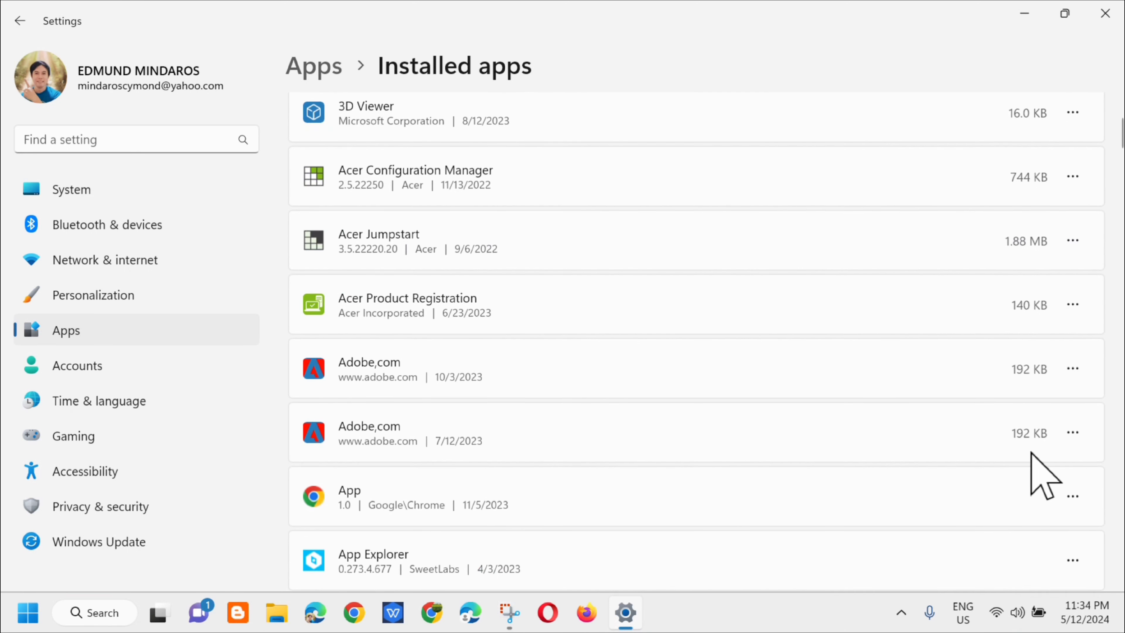
{"action": "left_click", "coordinate": [1074, 432]}
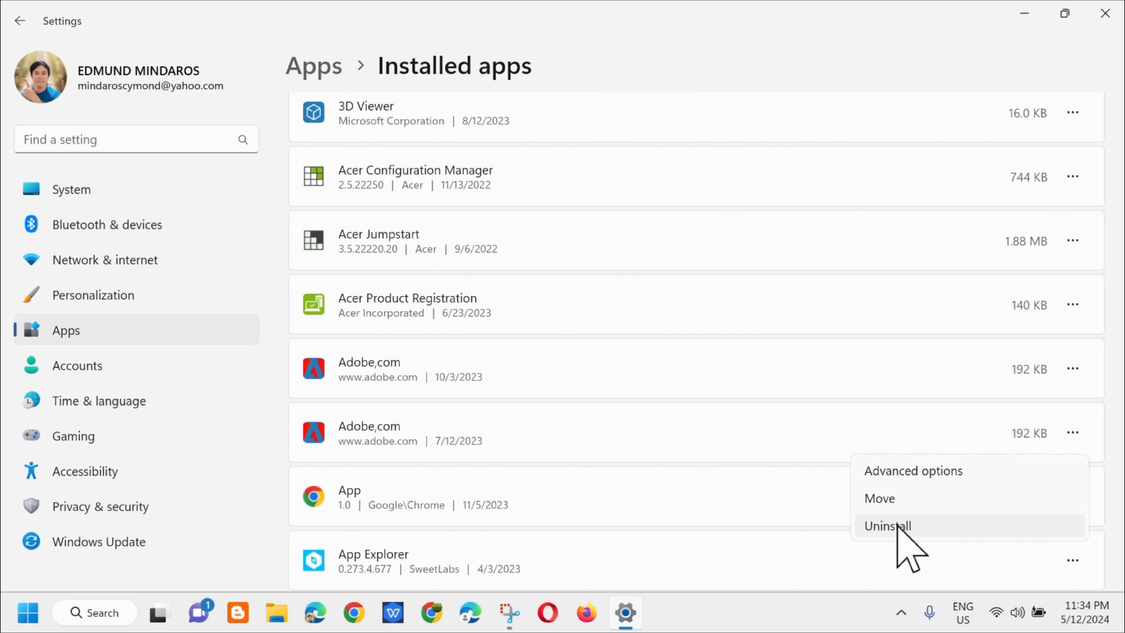
{"action": "left_click", "coordinate": [1105, 14]}
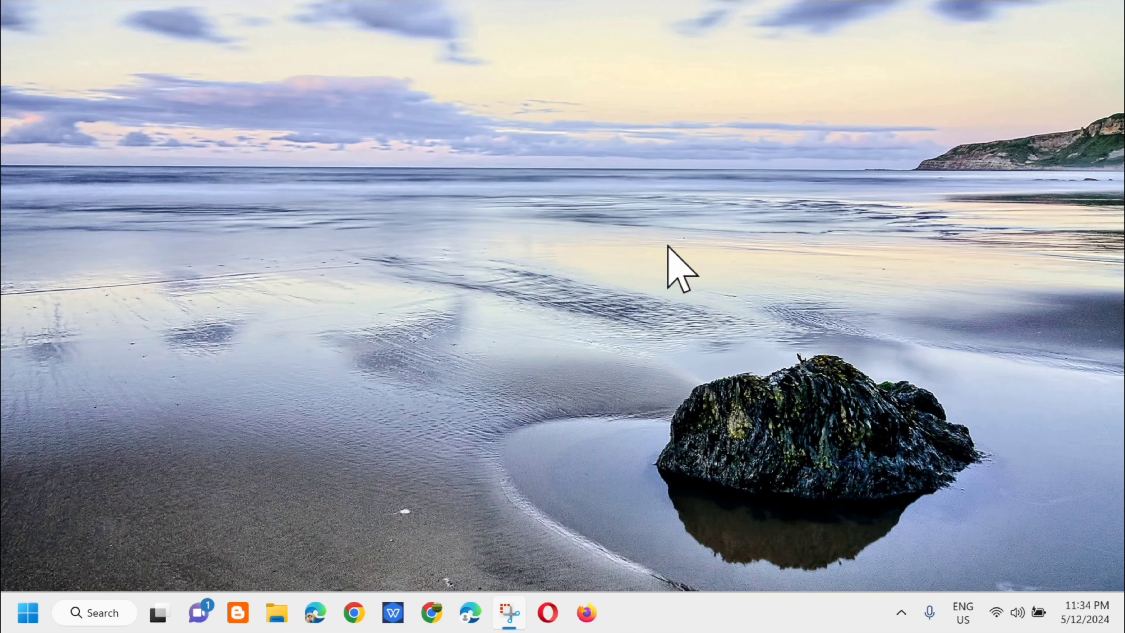
- Open Task Manager, go to the startup apps list and select the Terminal entry
{"action": "right_click", "coordinate": [660, 614]}
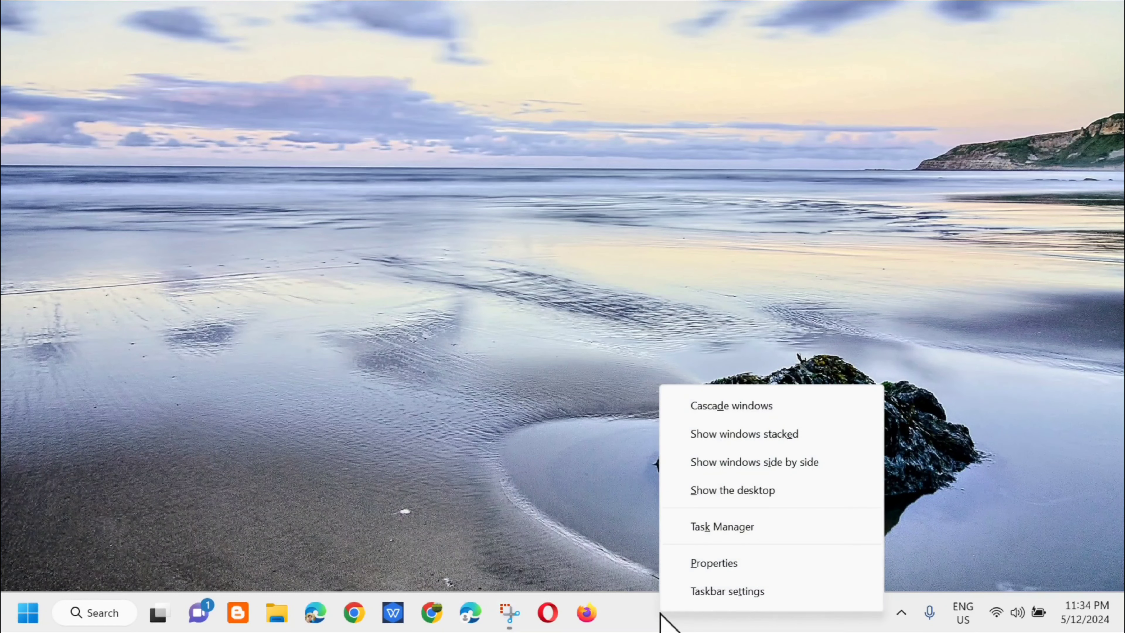
{"action": "left_click", "coordinate": [729, 527]}
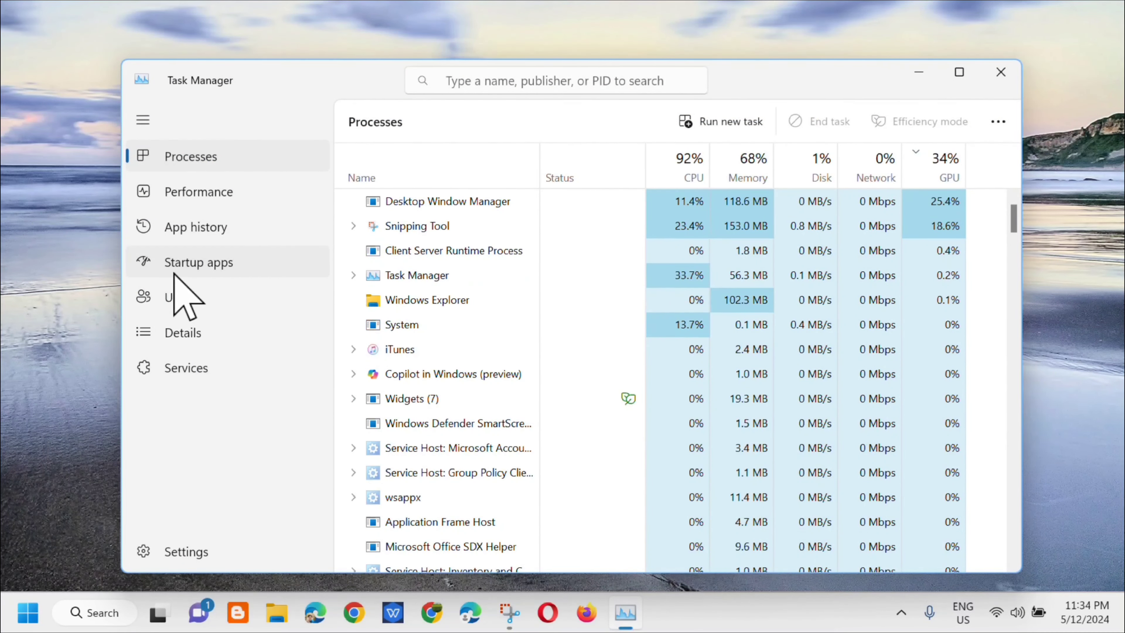
{"action": "left_click", "coordinate": [206, 265]}
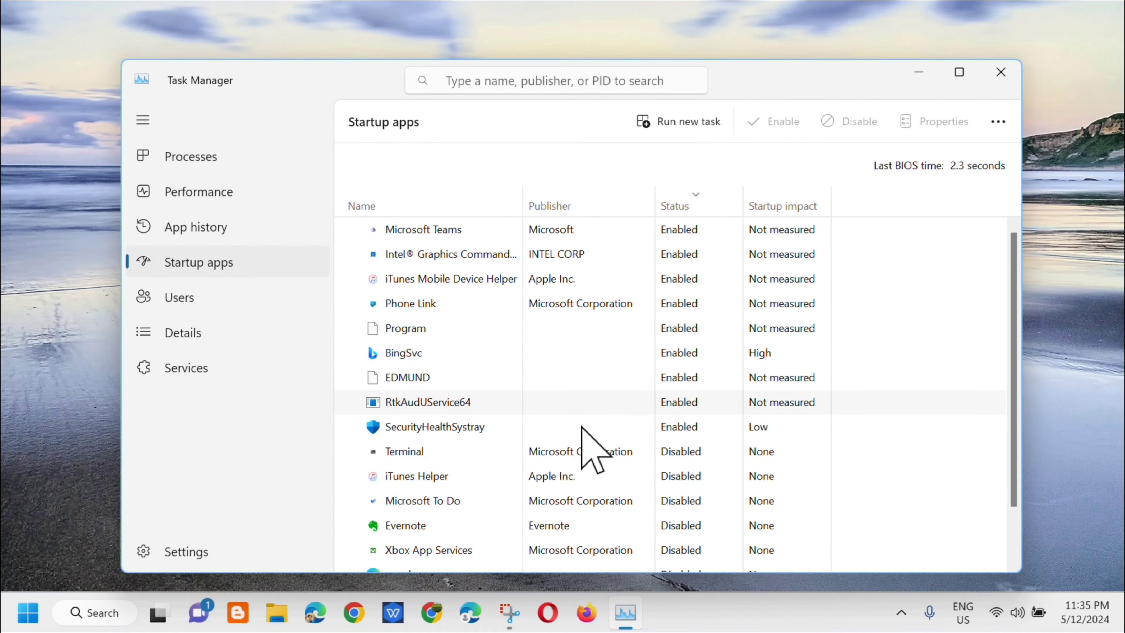
{"action": "scroll", "coordinate": [655, 271], "scroll_direction": "down", "scroll_amount": 1}
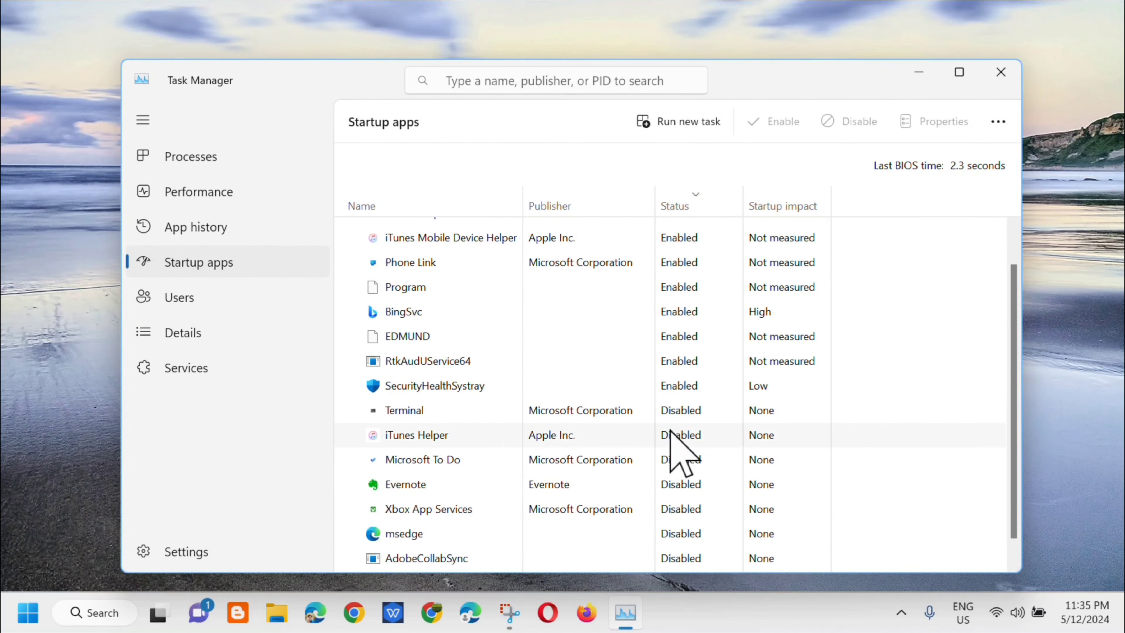
{"action": "left_click", "coordinate": [682, 410]}
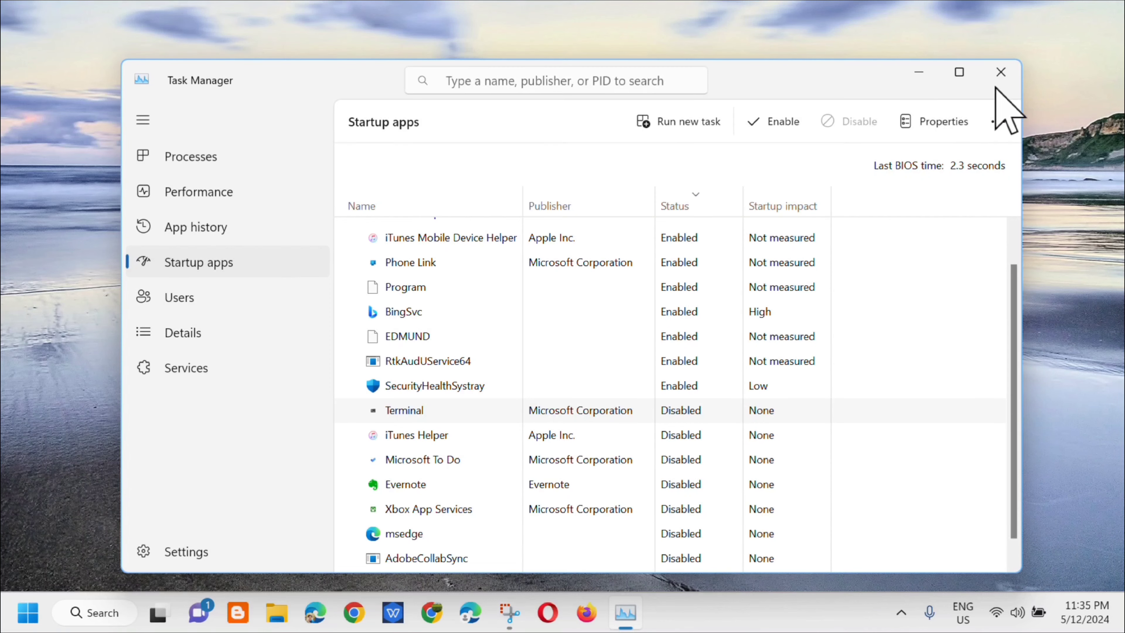
- Close Task Manager and open Command Prompt as administrator through a Windows search for "cmd", allowing it to make changes
{"action": "left_click", "coordinate": [1003, 74]}
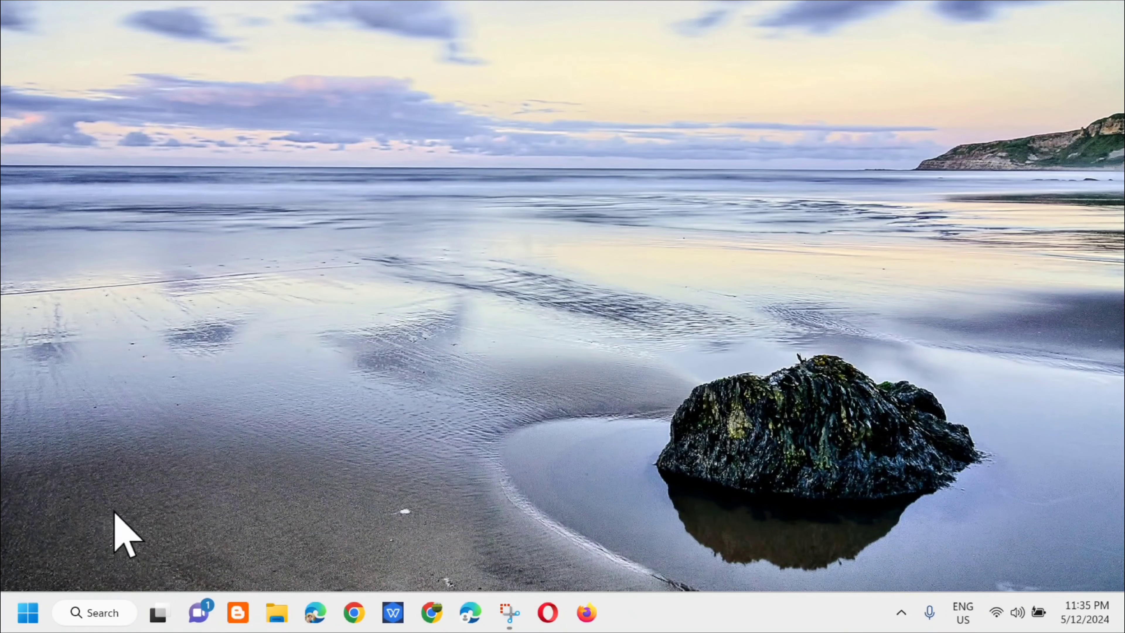
{"action": "left_click", "coordinate": [102, 616]}
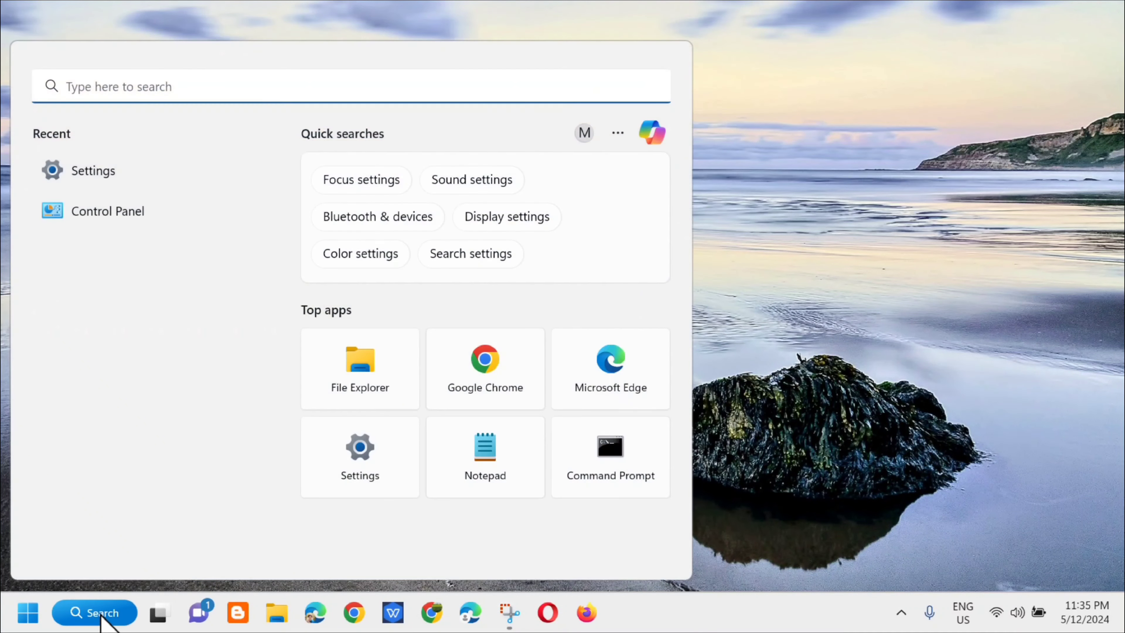
{"action": "type", "text": "cmd"}
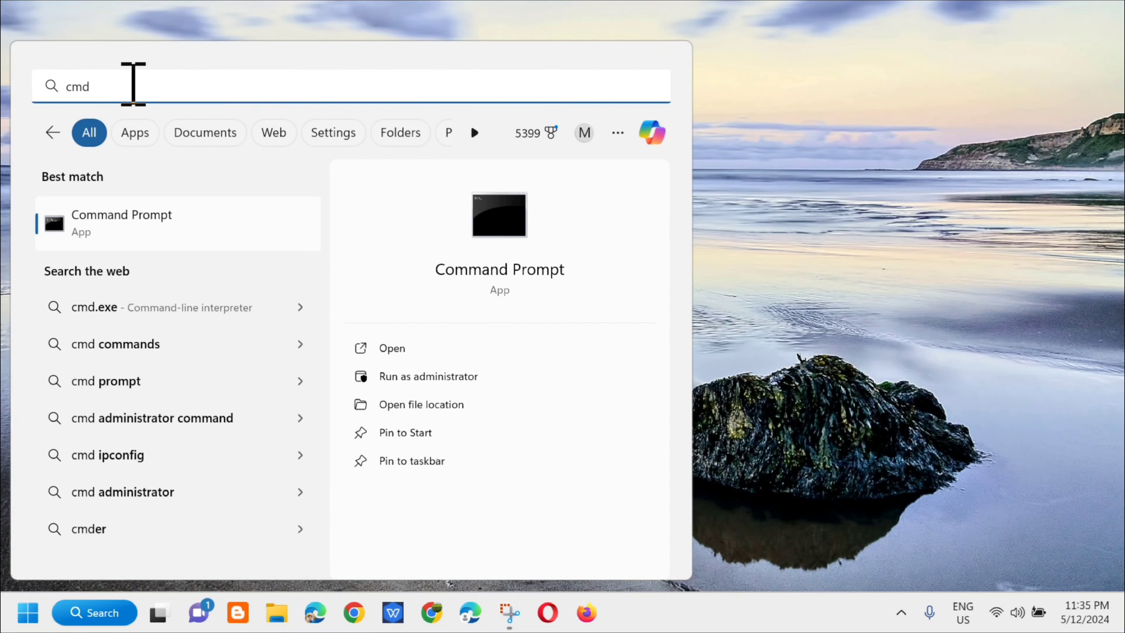
{"action": "left_click", "coordinate": [209, 228]}
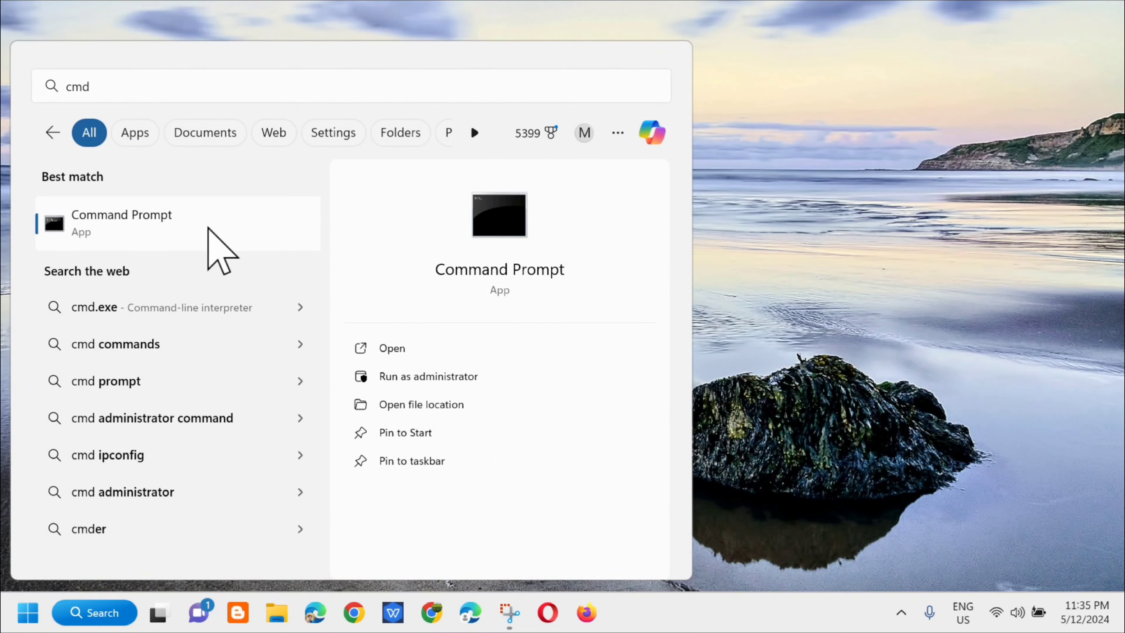
{"action": "right_click", "coordinate": [208, 227]}
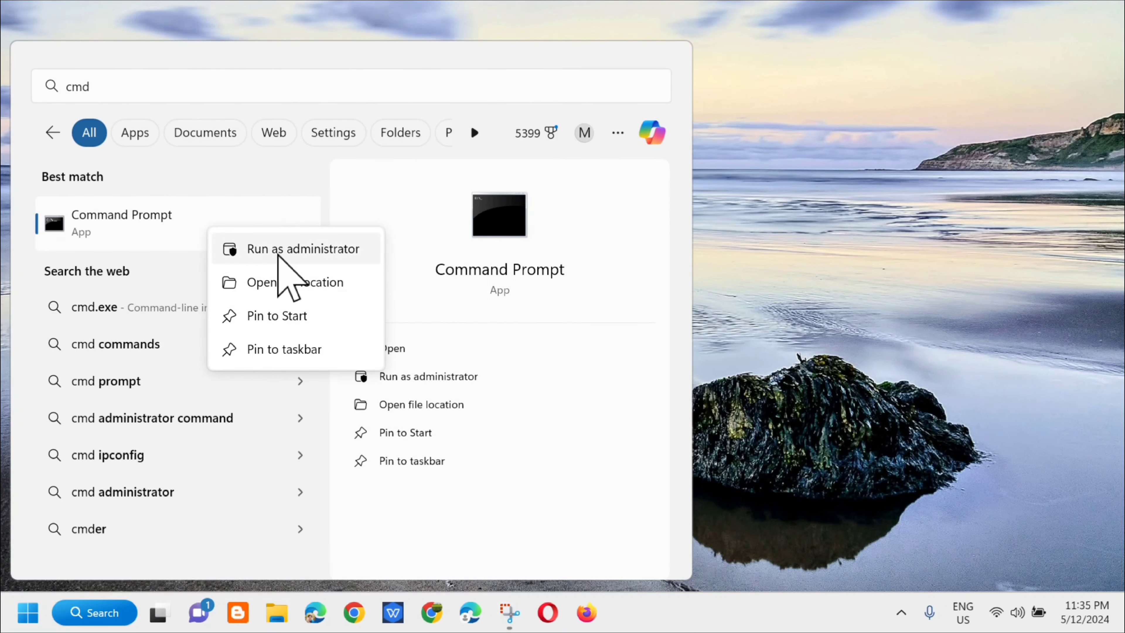
{"action": "left_click", "coordinate": [278, 254]}
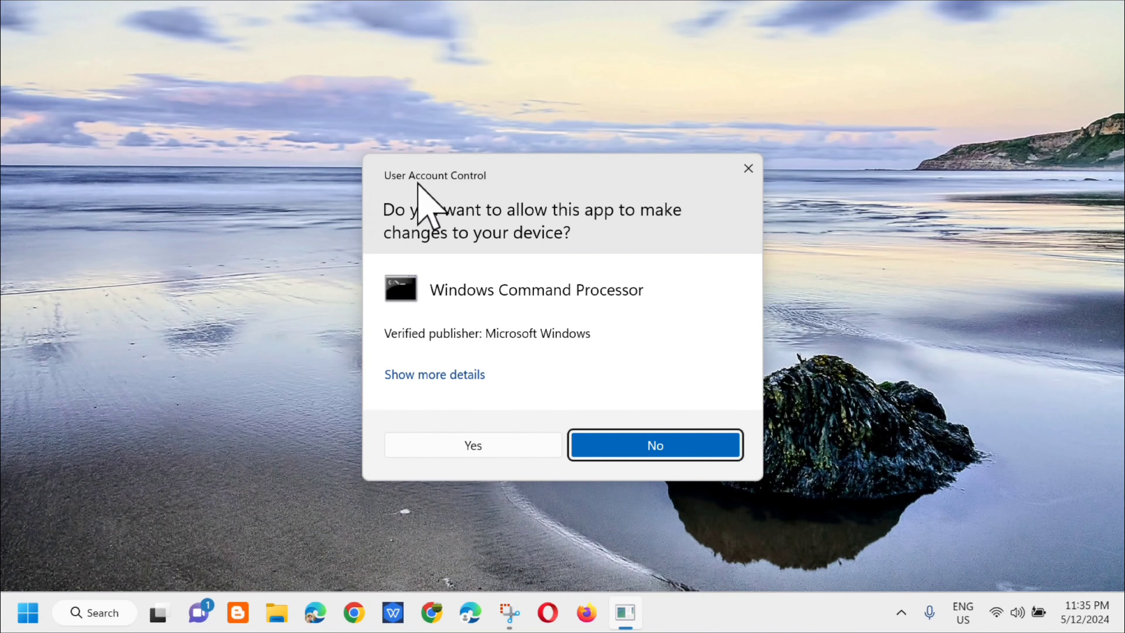
{"action": "left_click", "coordinate": [478, 447]}
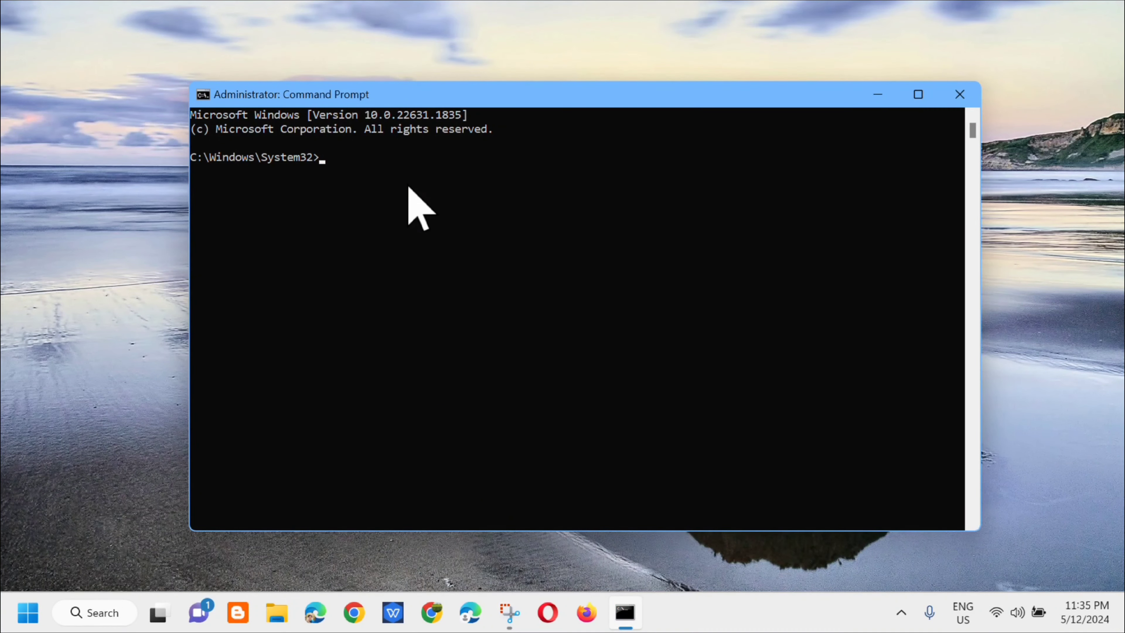
- Run the system file check with the command "sfc /scannow" and close Command Prompt
{"action": "key", "text": "Caps_Lock"}
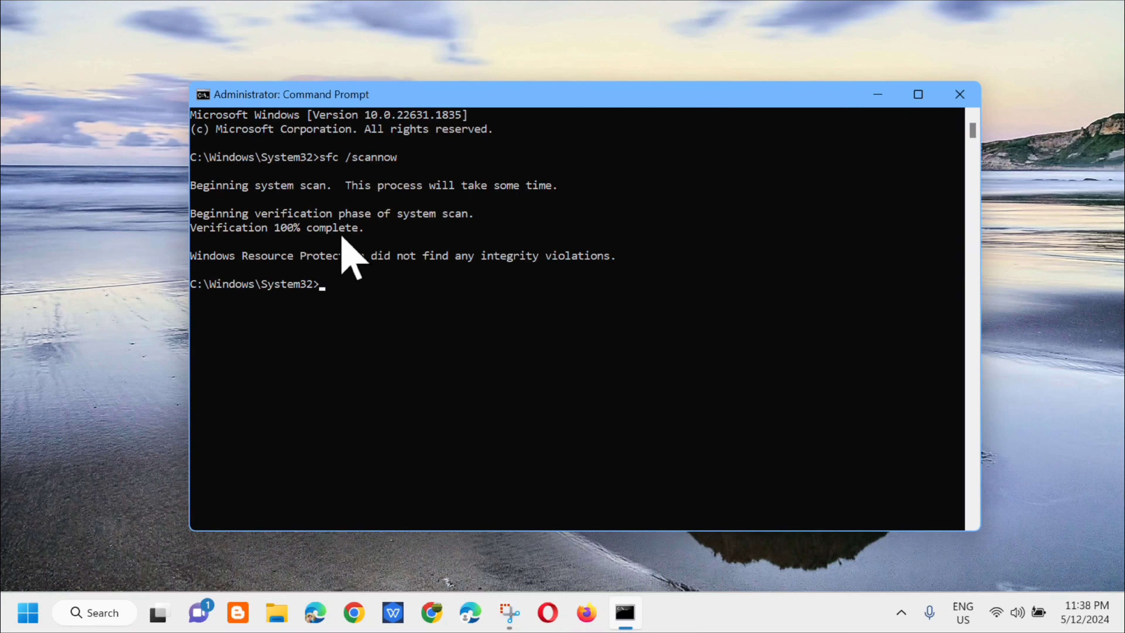
{"action": "left_click", "coordinate": [960, 95]}
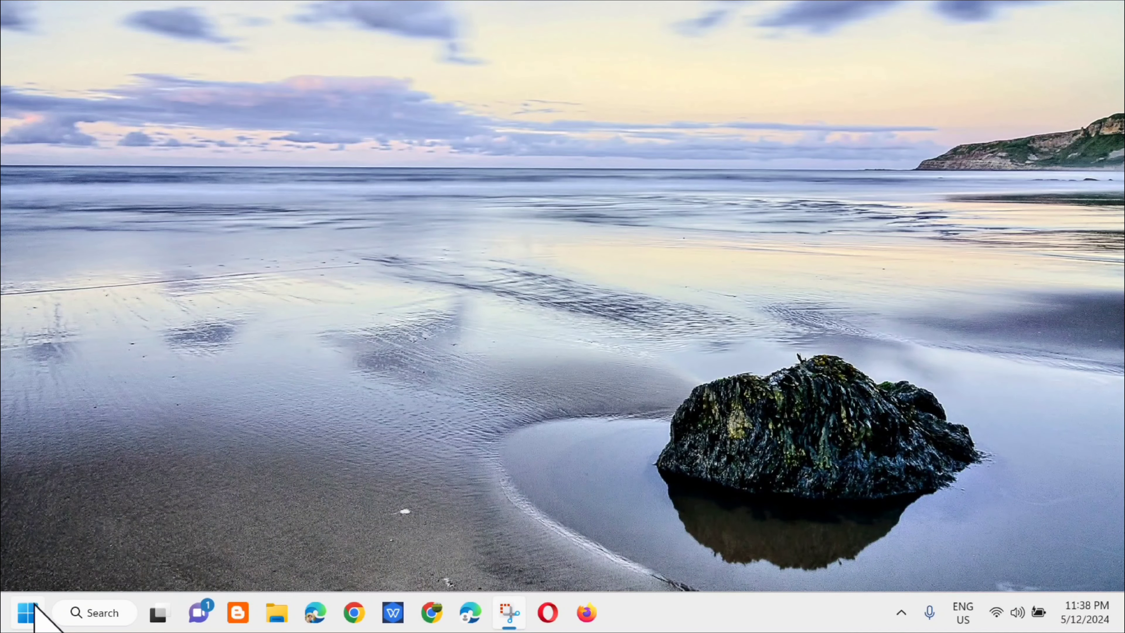
- Show the Windows power options, including Shut down and Restart, and dismiss them without choosing one
{"action": "left_click", "coordinate": [27, 615]}
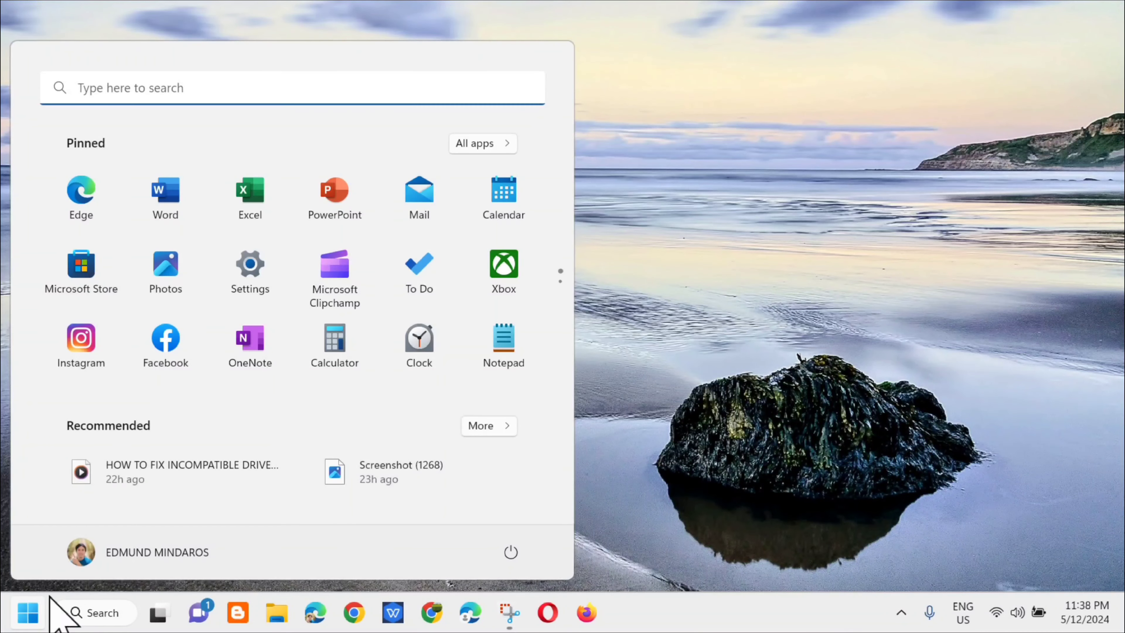
{"action": "left_click", "coordinate": [511, 554]}
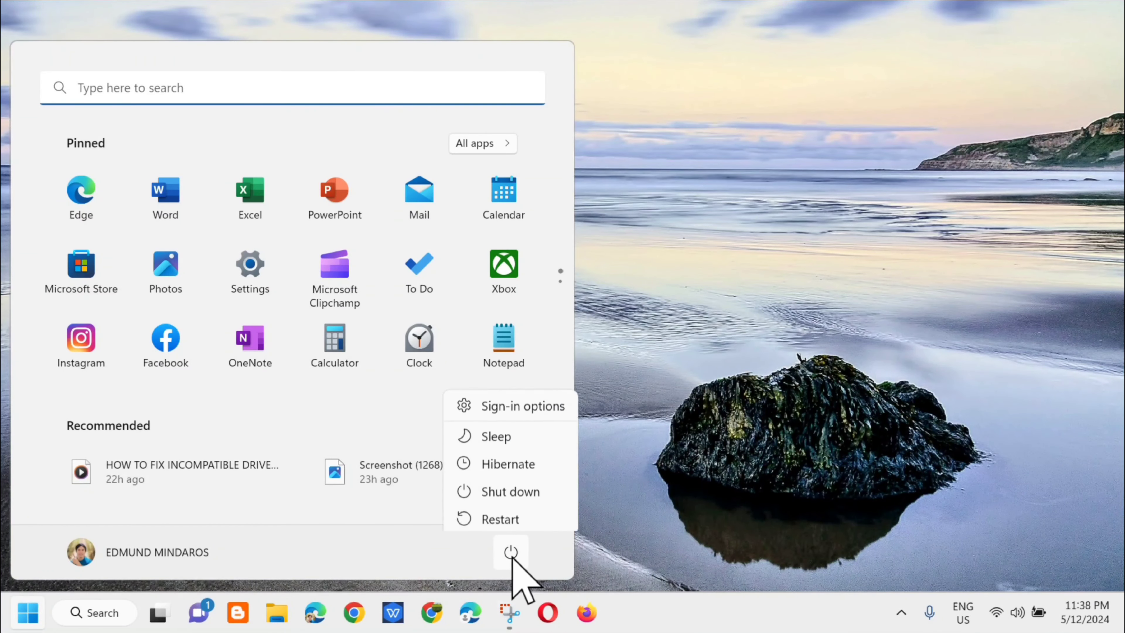
{"action": "left_click", "coordinate": [715, 429]}
{"action": "left_click", "coordinate": [714, 430]}
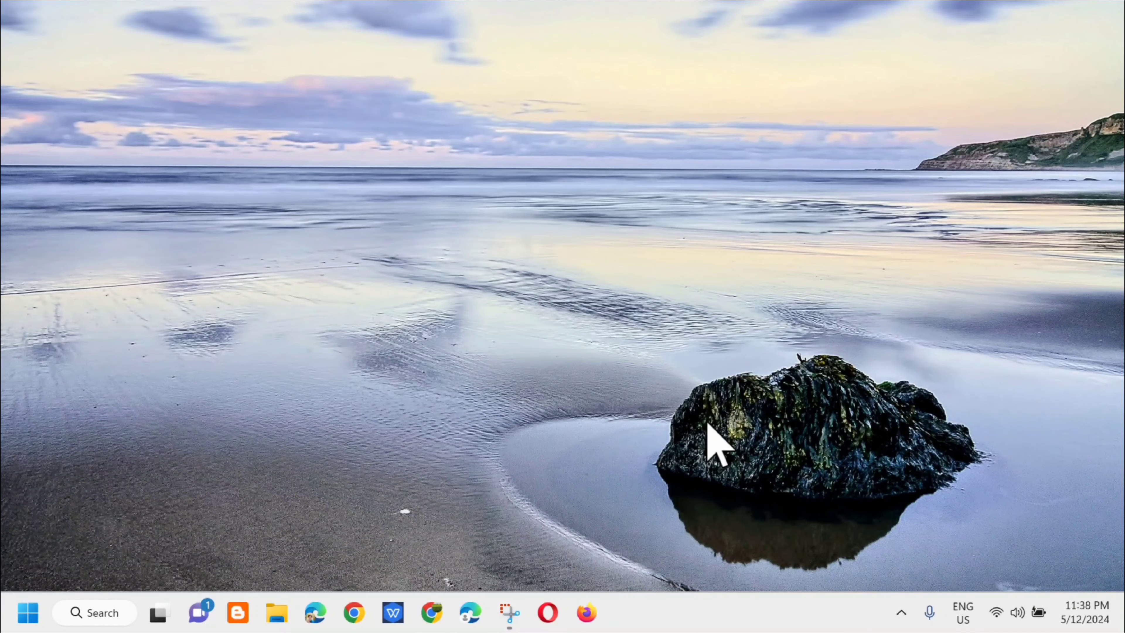